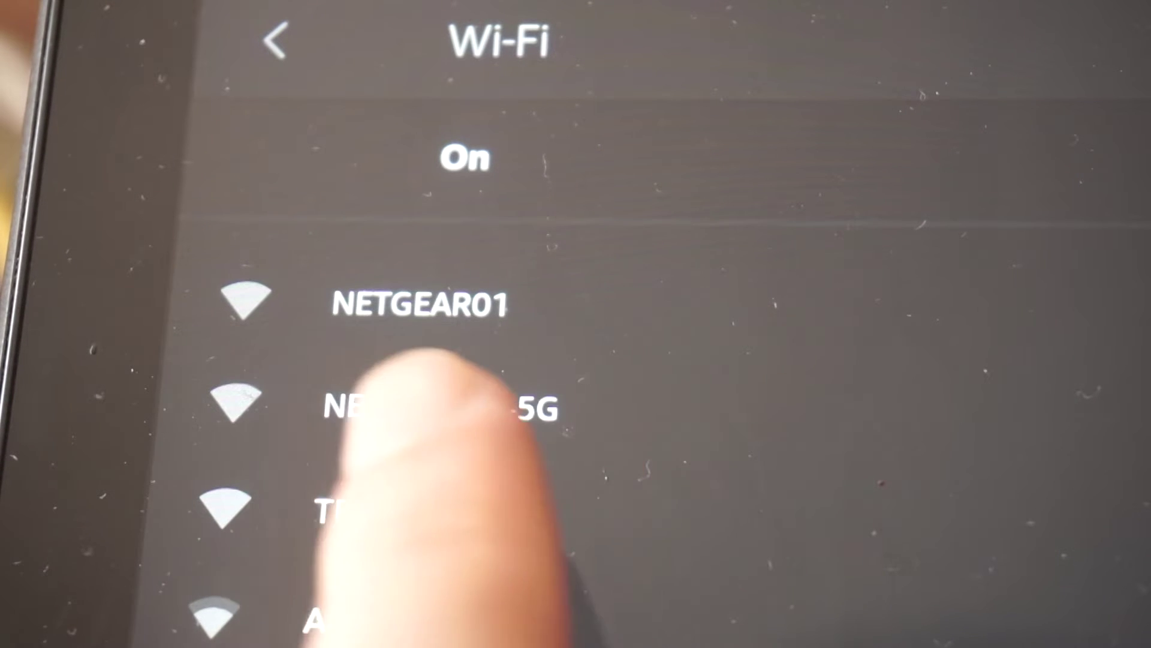
Join the NETGEAR01 Wi-Fi network from the phone's Wi-Fi list
left_click(420, 303)
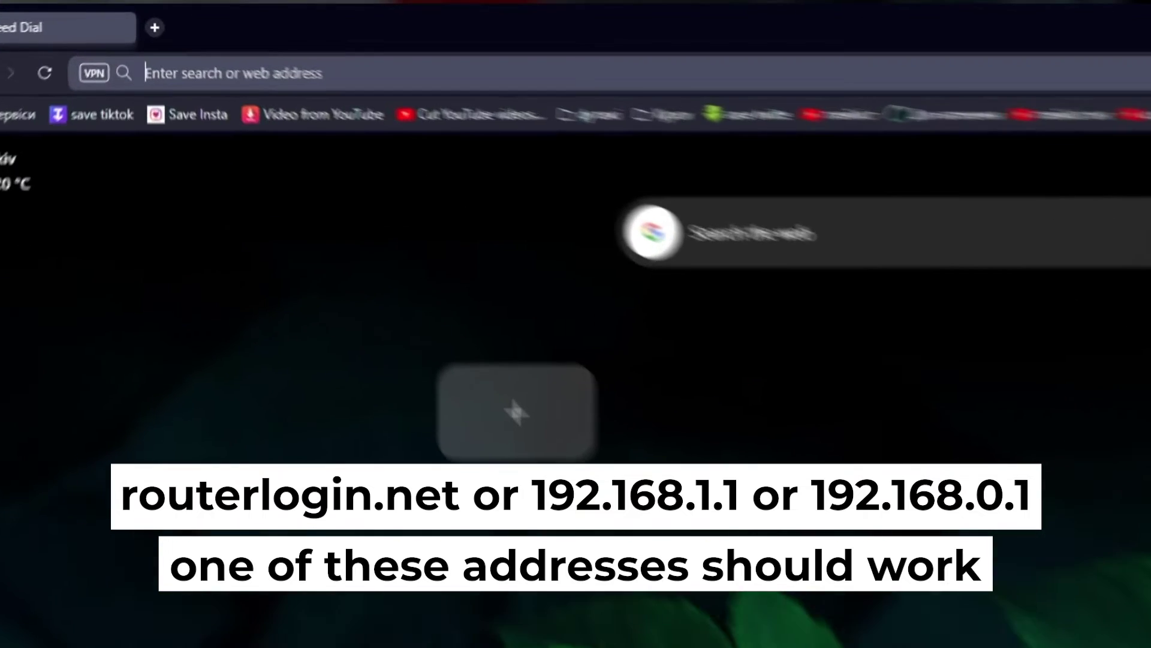
Load the router's start page at 192.168.1.1 in Opera
type("192.168.")
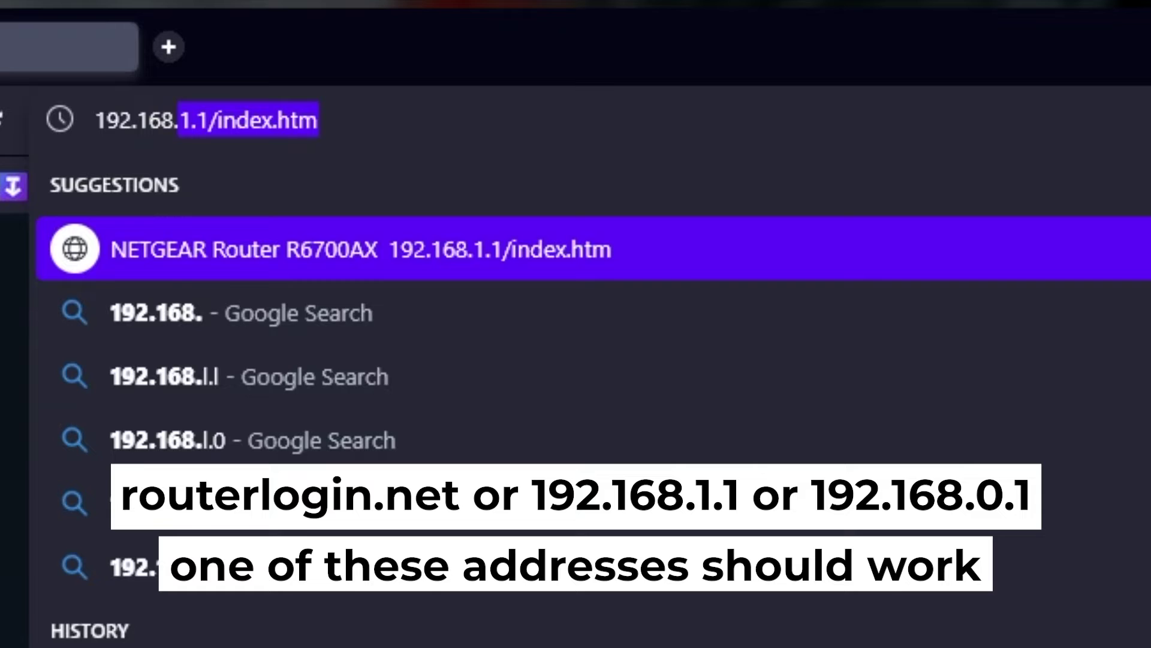
type("1.1")
key("Delete")
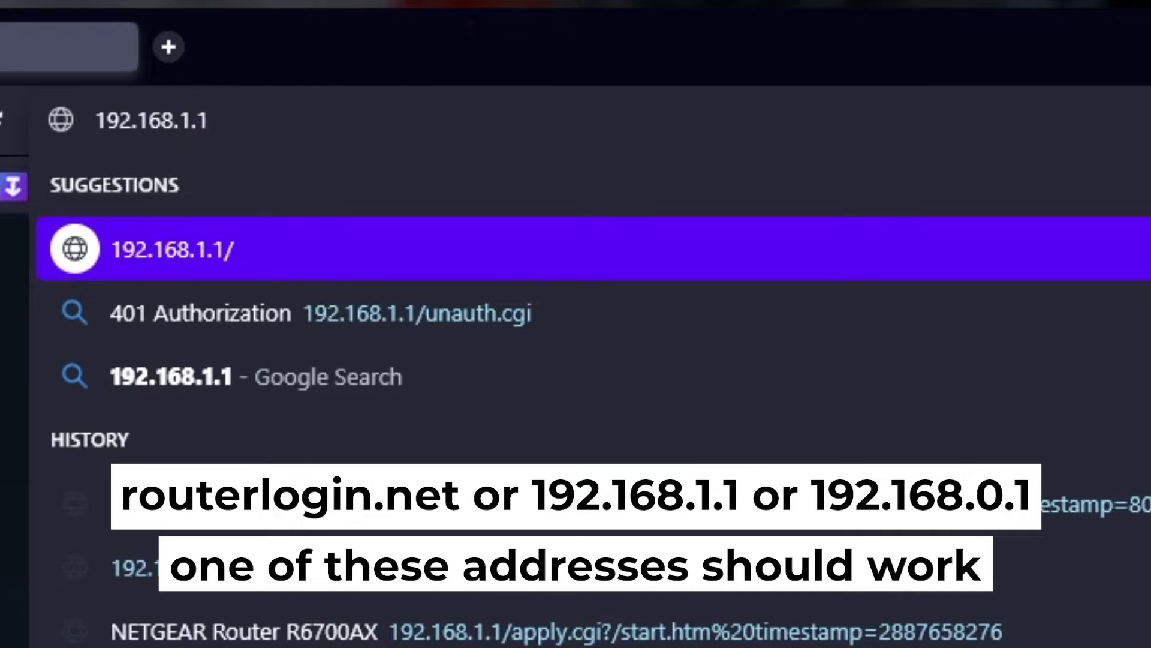
key("Return")
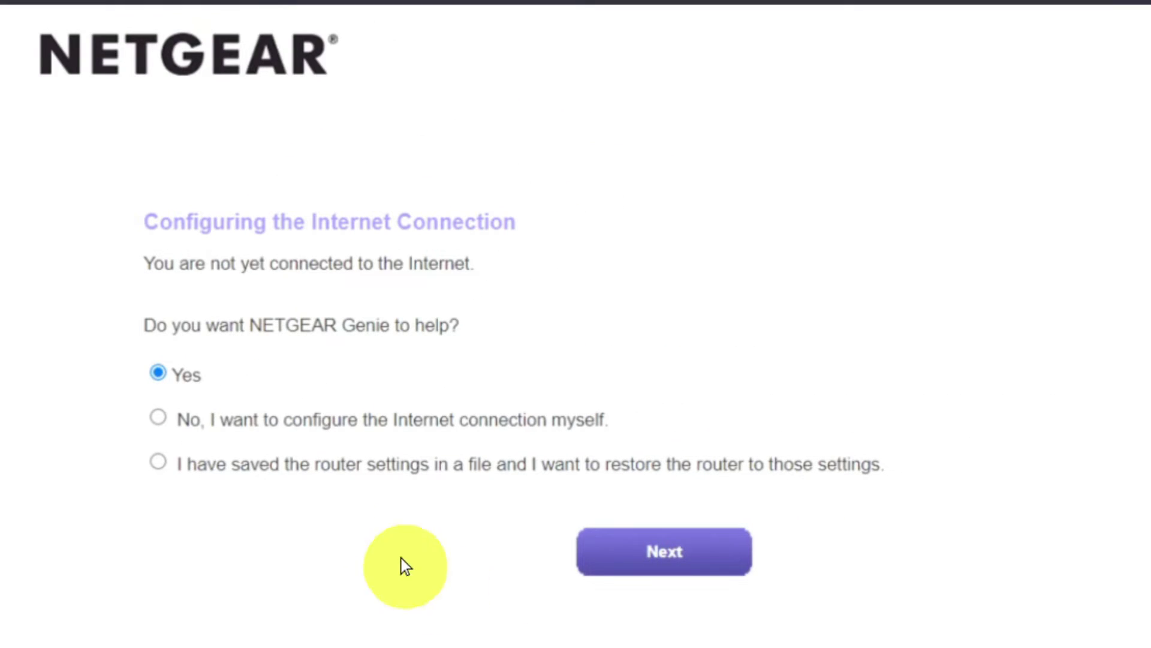
Choose to configure the Internet connection myself and confirm past the warning dialog
left_click(159, 418)
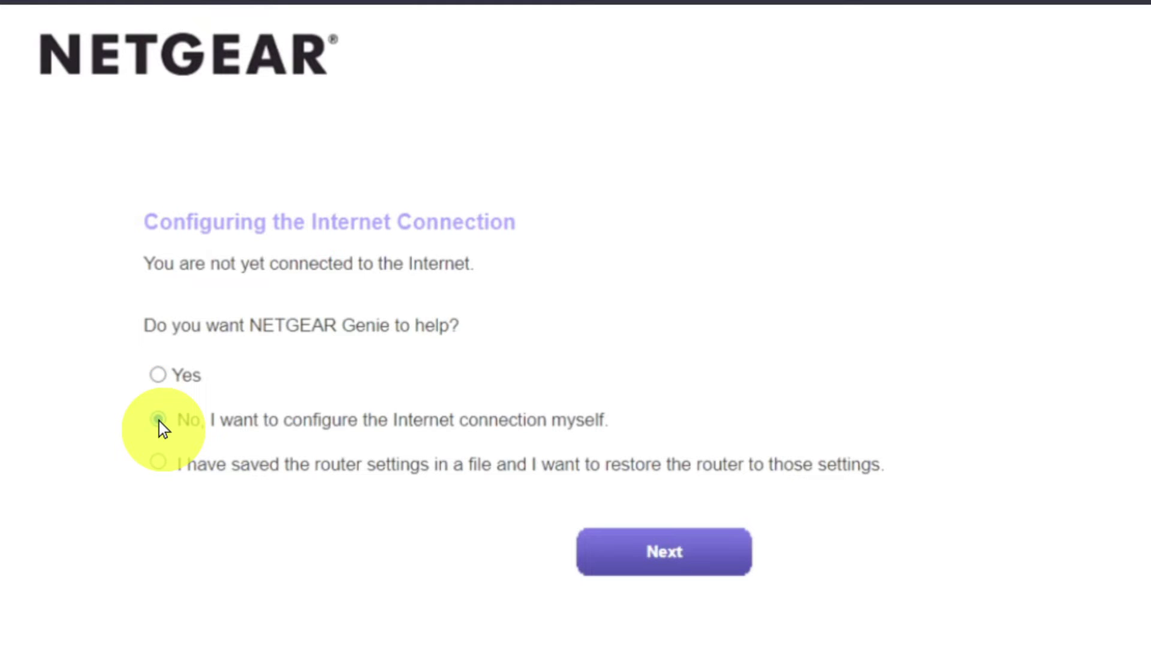
left_click(618, 552)
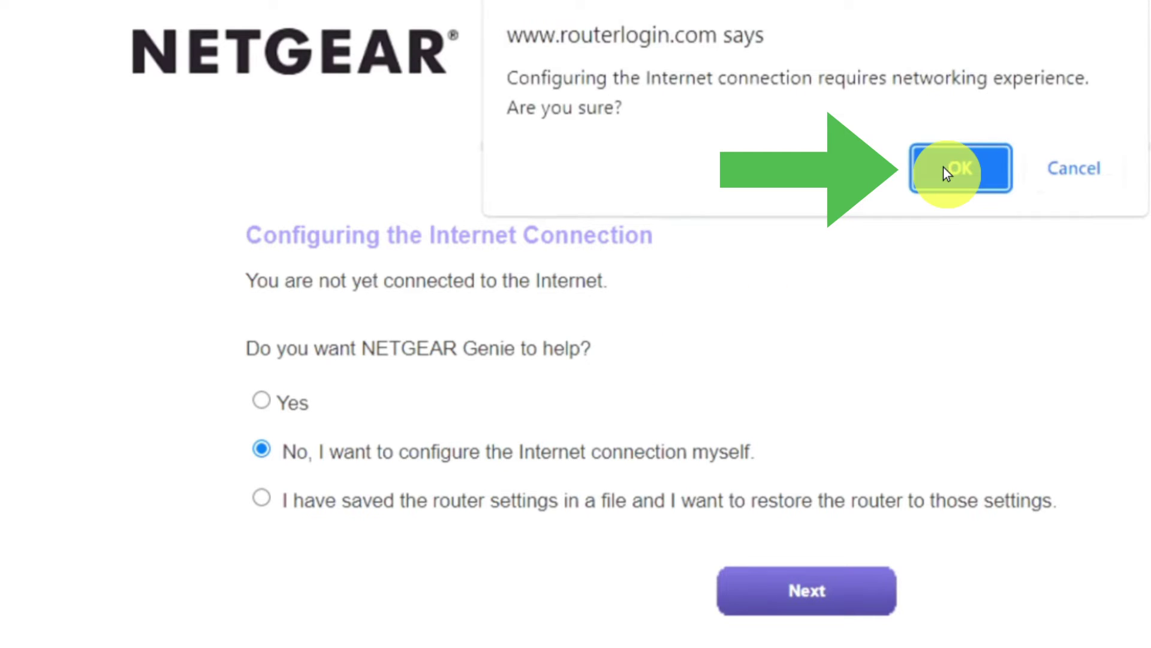
left_click(944, 168)
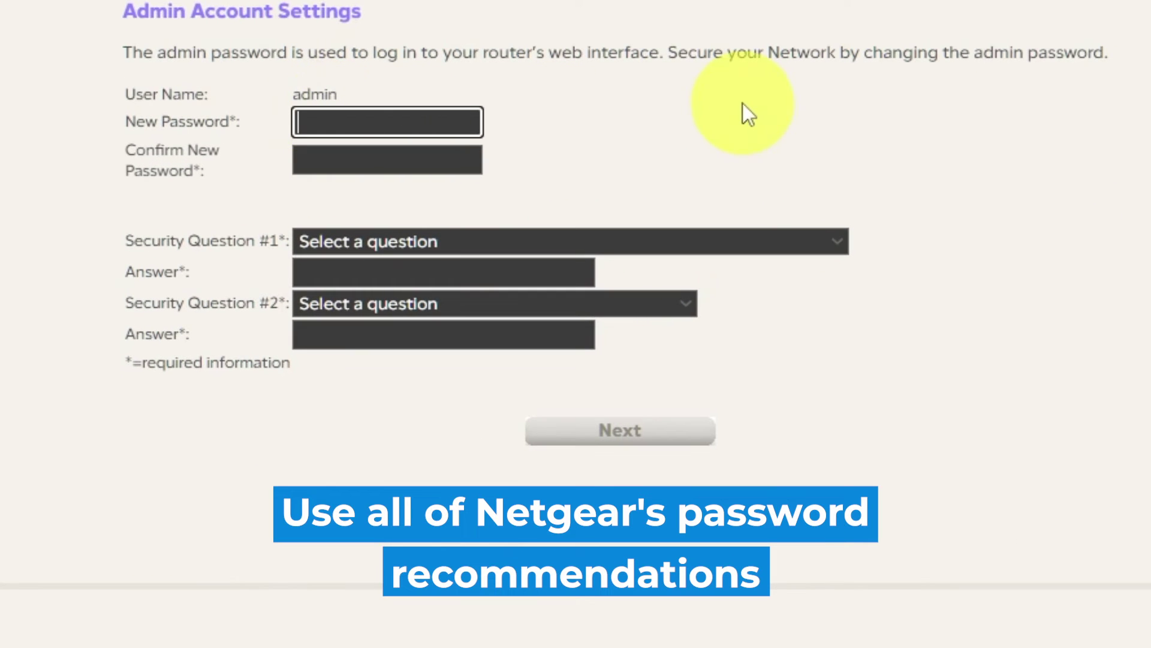
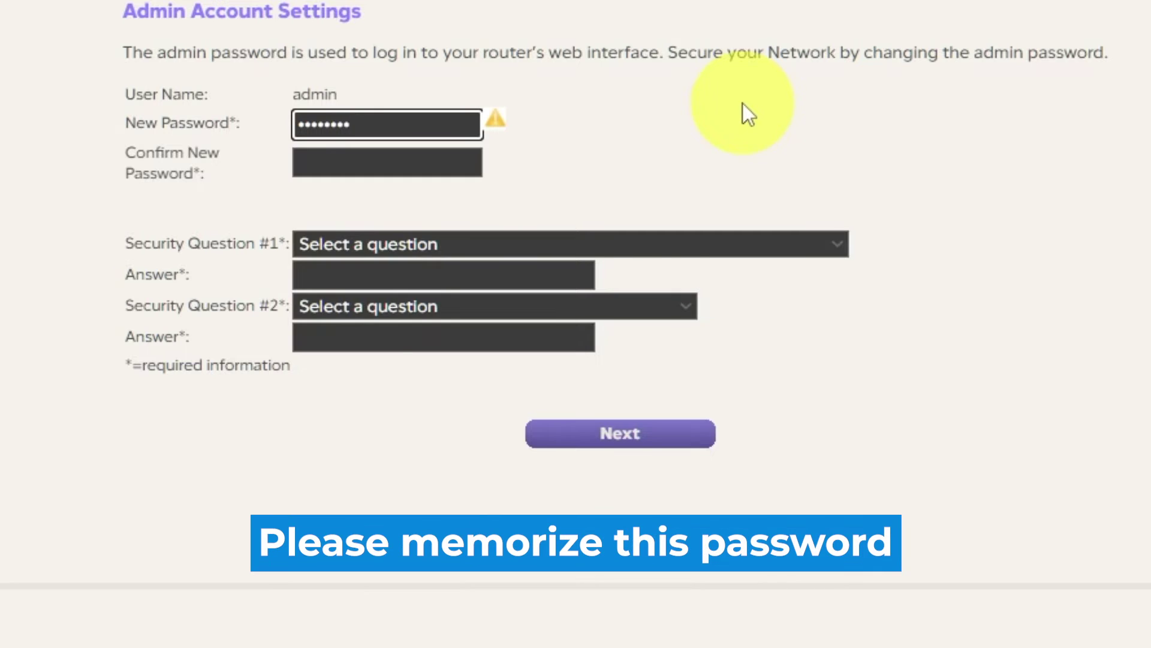
Enter the new admin password and confirm it
left_click(449, 159)
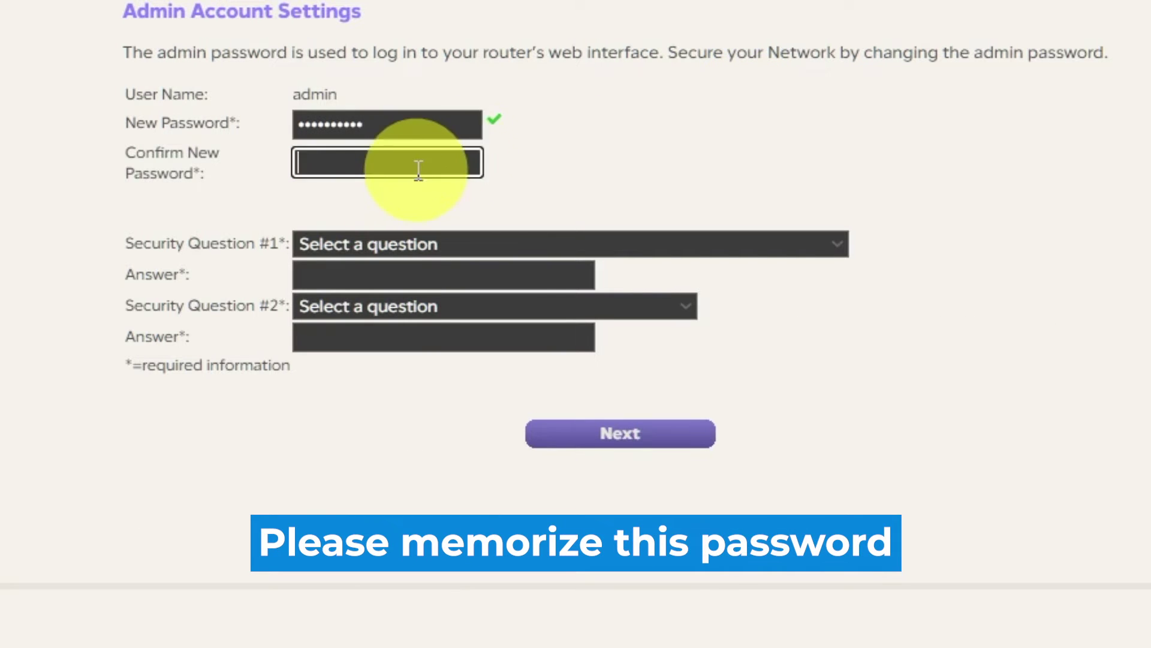
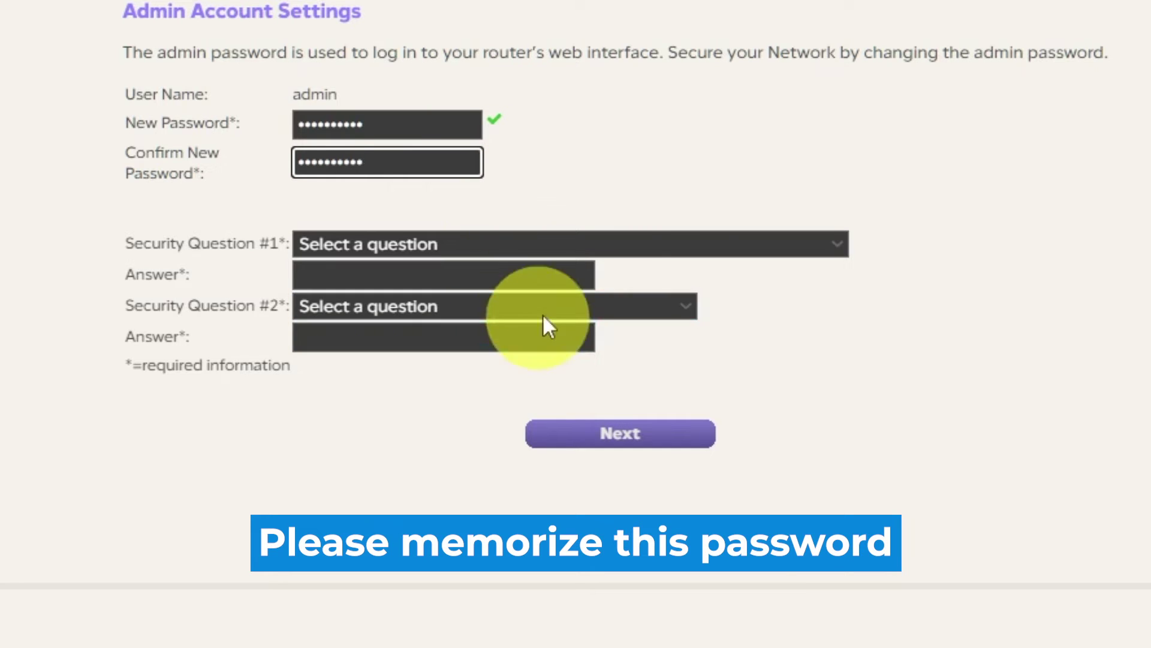
Choose the first-NETGEAR-product and best friend's first name security questions and answer both
left_click(837, 243)
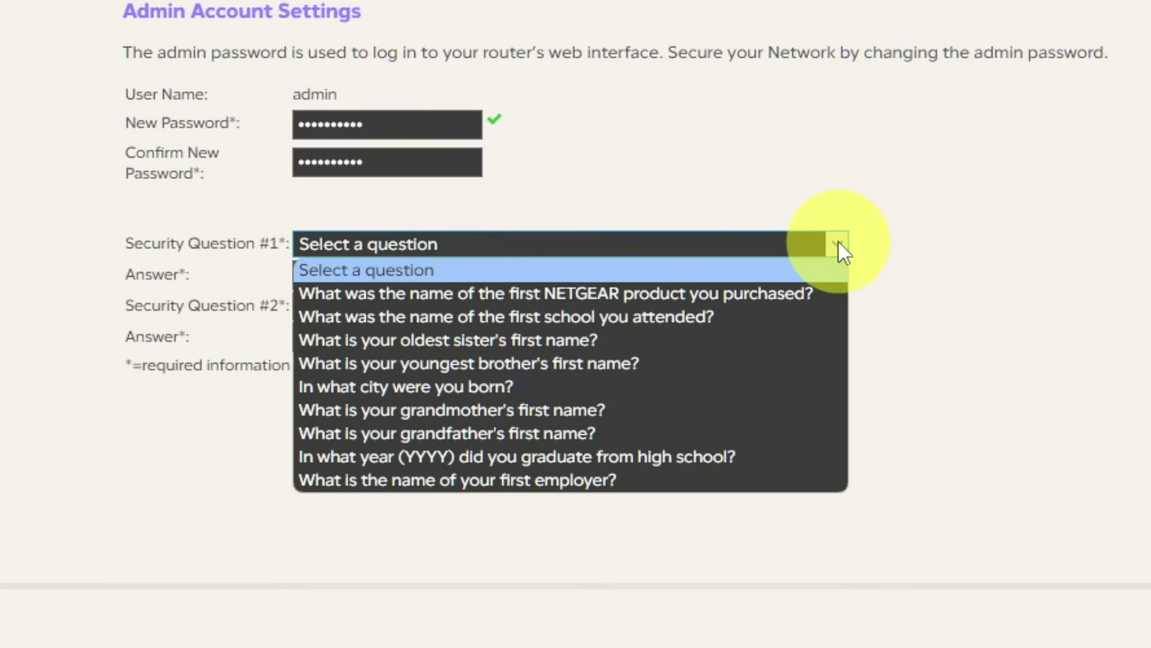
left_click(803, 292)
left_click(490, 277)
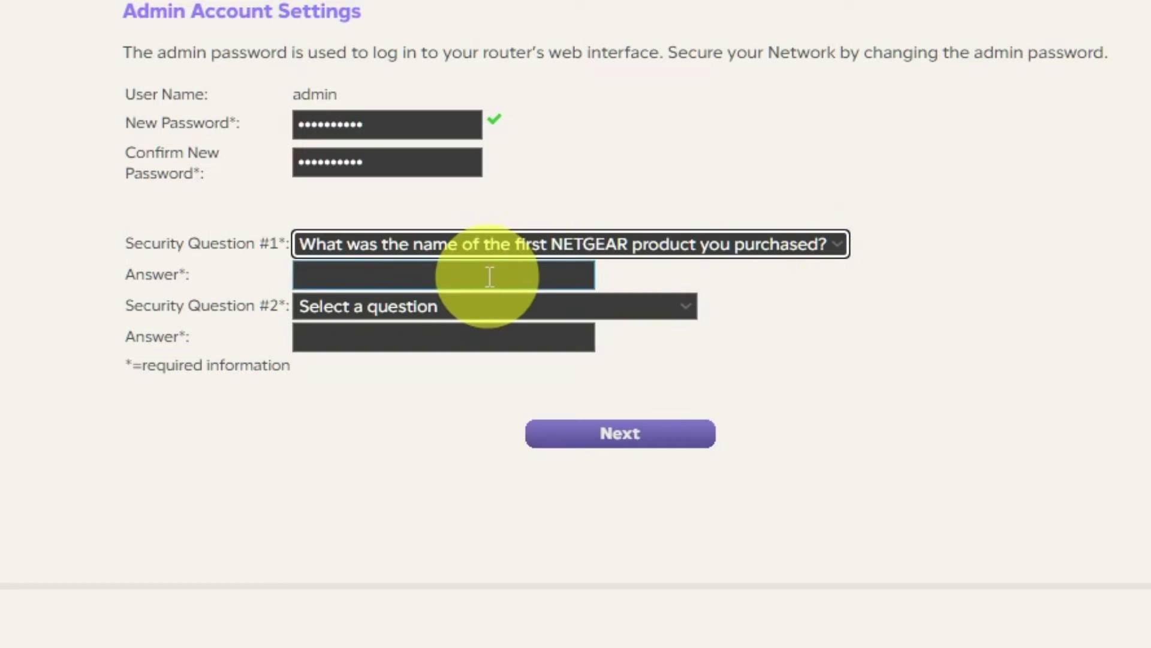
left_click(690, 307)
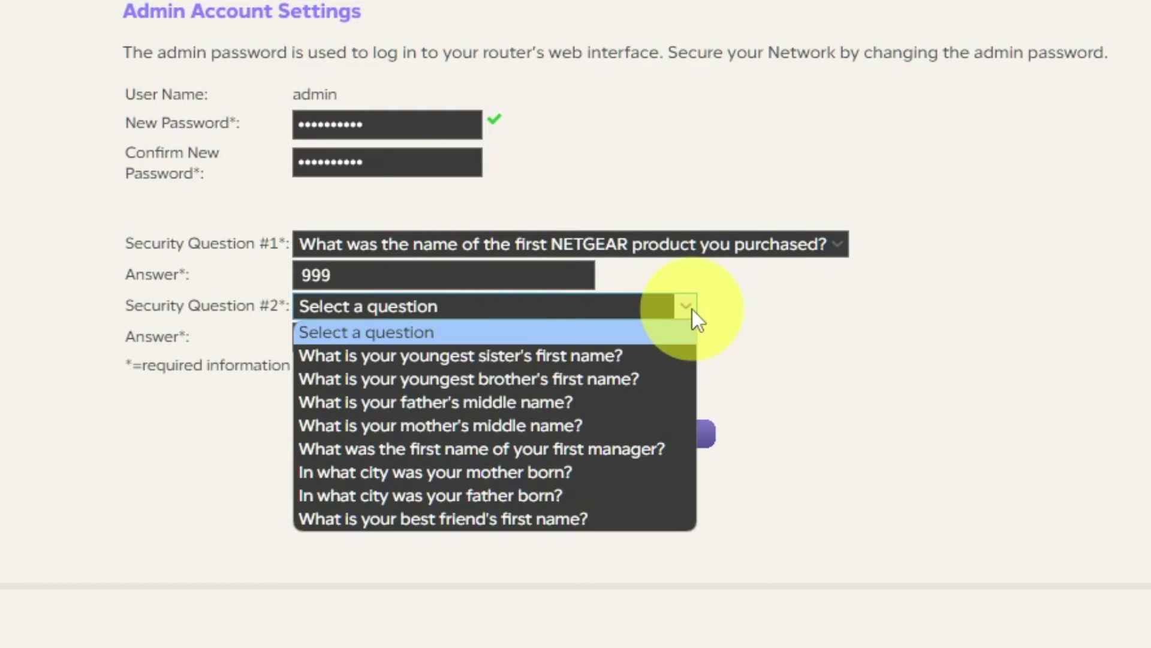
left_click(501, 517)
left_click(472, 337)
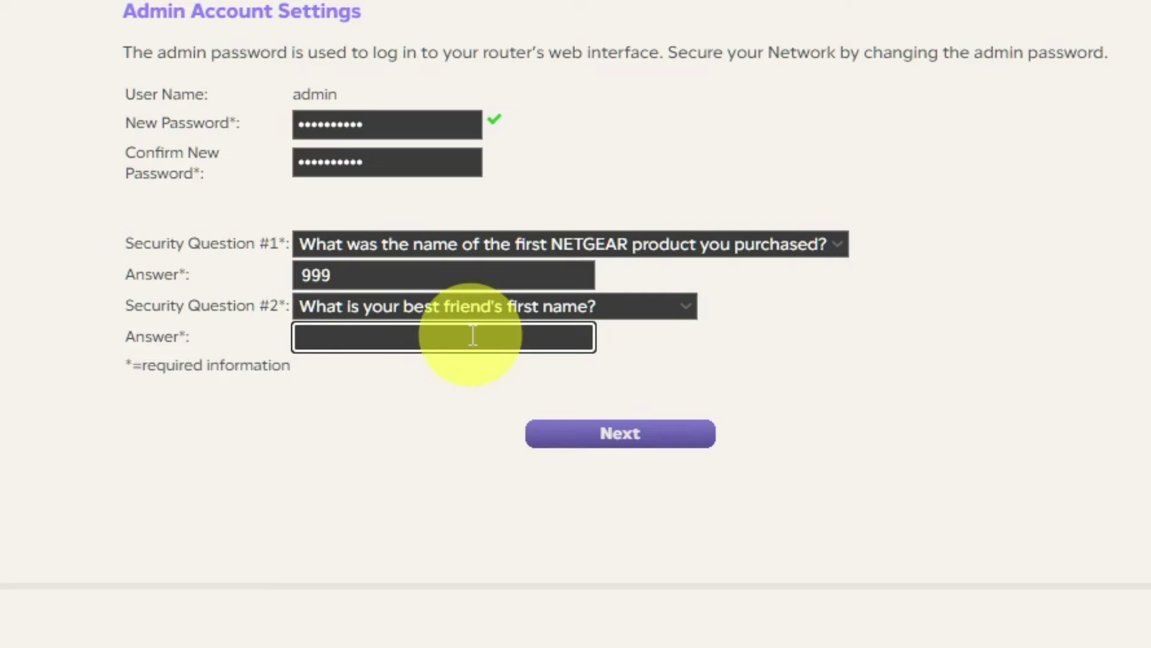
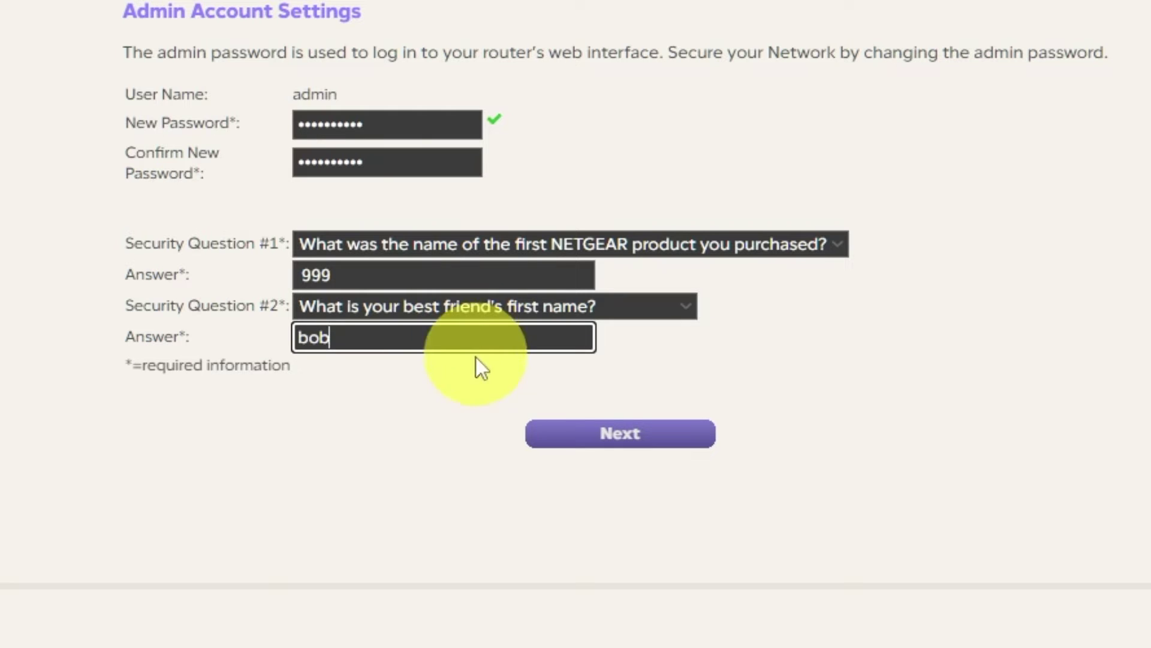
left_click(566, 480)
scroll(426, 520, "up", 1)
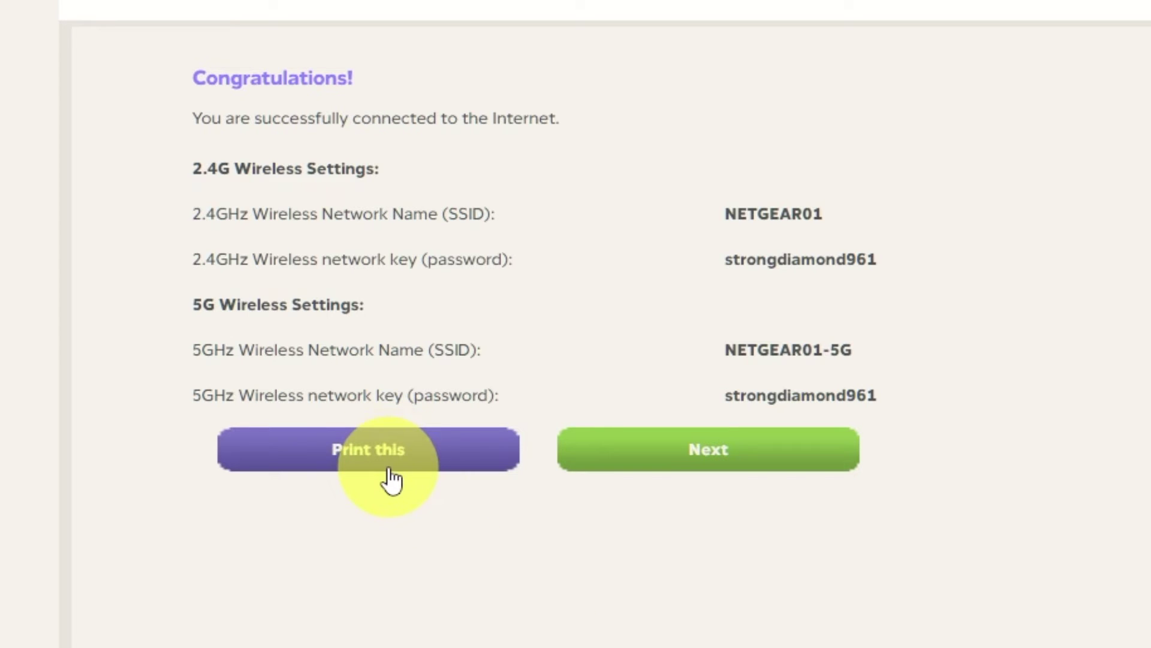
Continue past the wireless summary and accept the firmware upgrade to V1.0.0.54
left_click(770, 467)
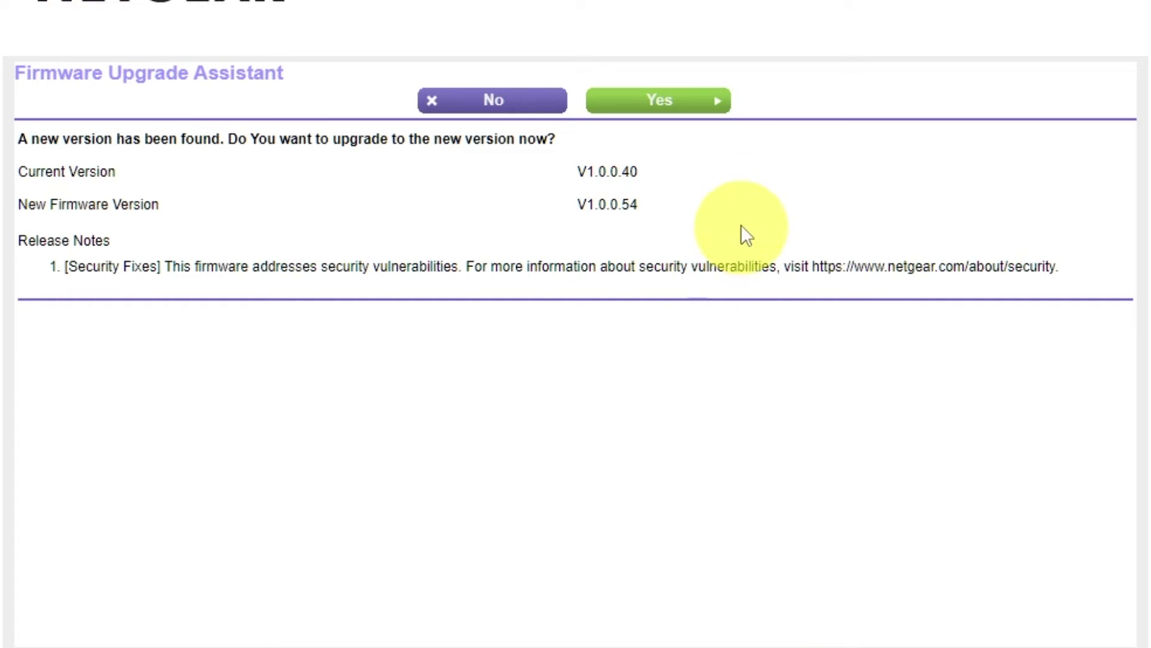
left_click(702, 115)
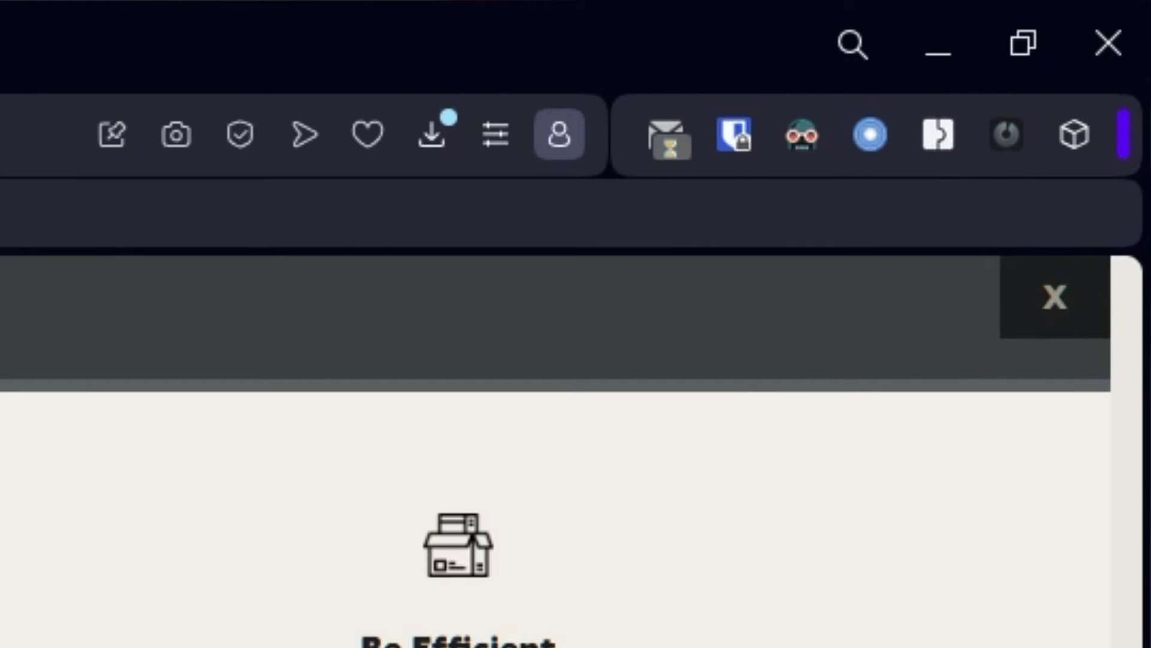
Dismiss the product registration overlay and go to 192.168.1.1
left_click(1054, 301)
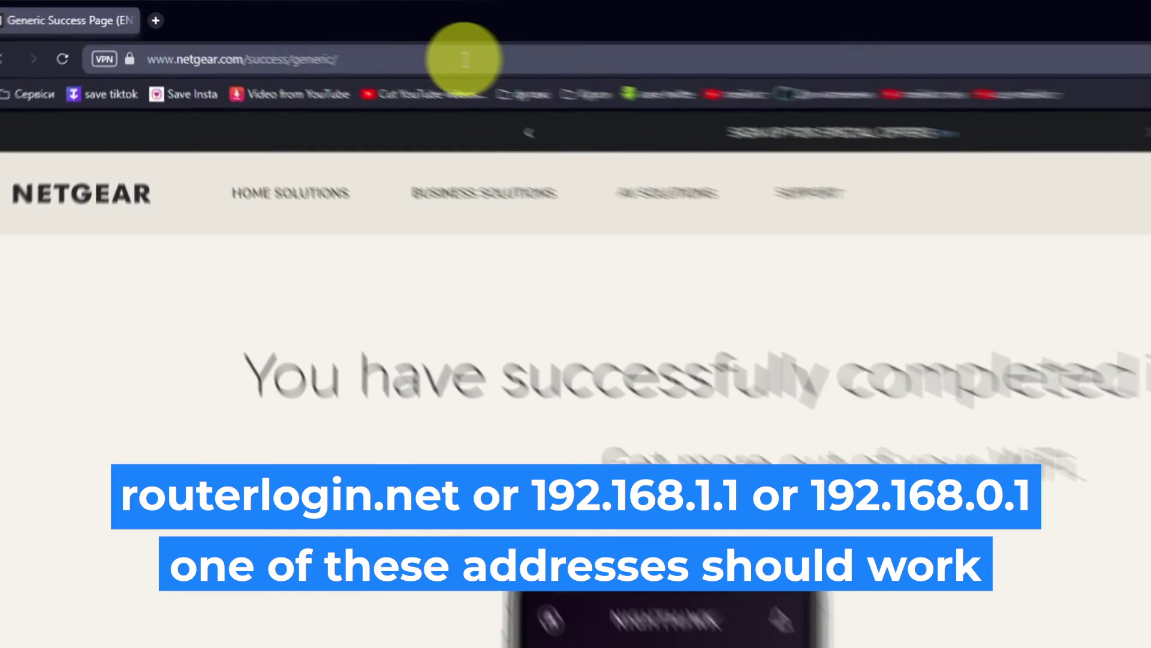
left_click(465, 59)
type("192.168")
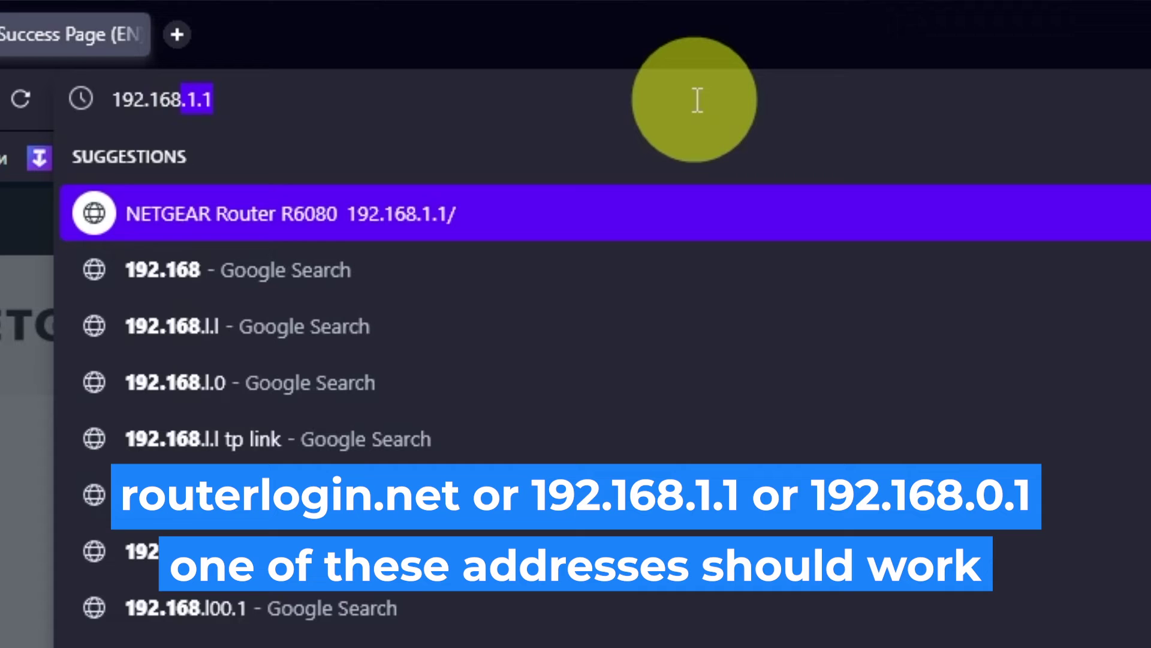
type(".1.1")
key("Return")
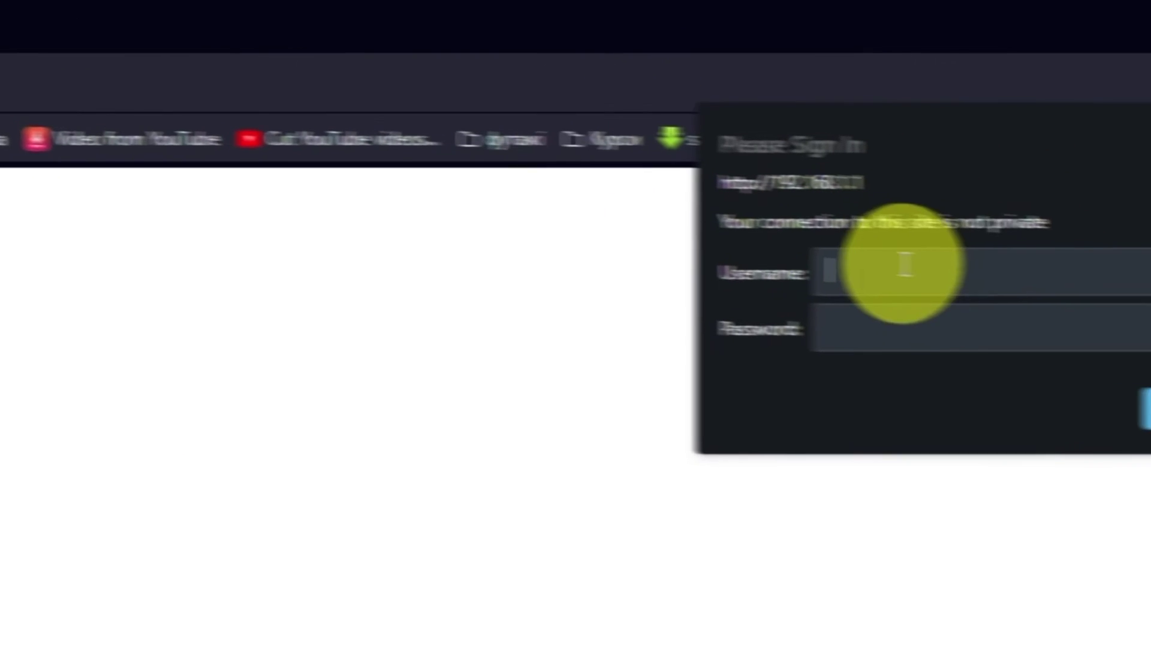
Sign in to the router as admin with the router password
type("admin")
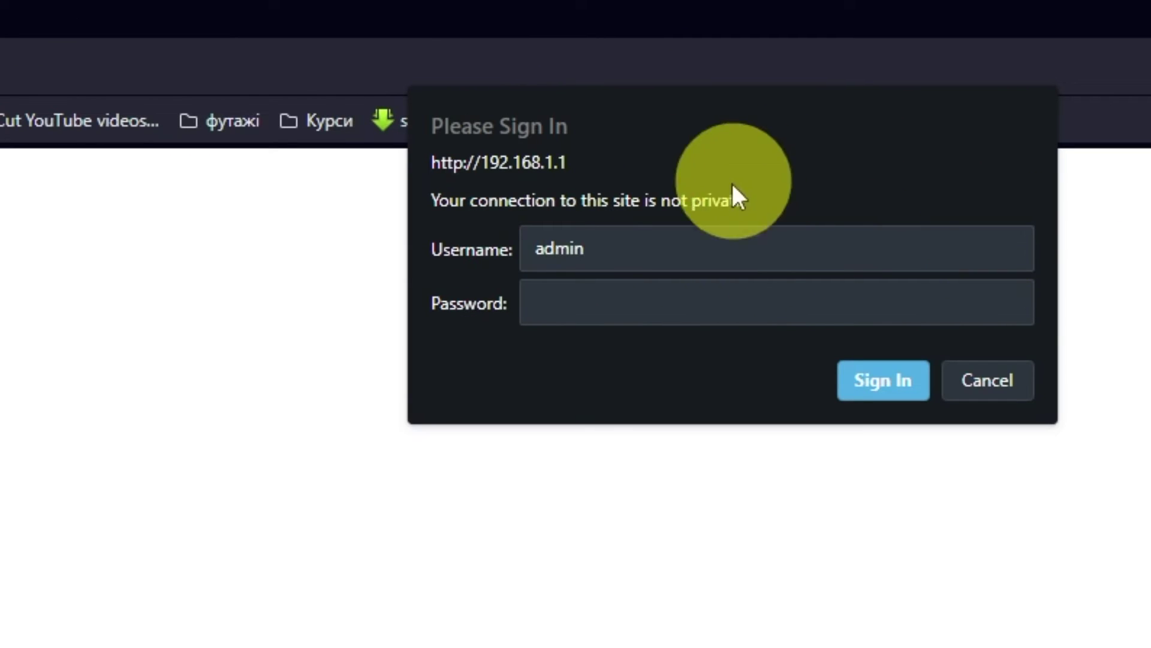
left_click(708, 294)
type("********")
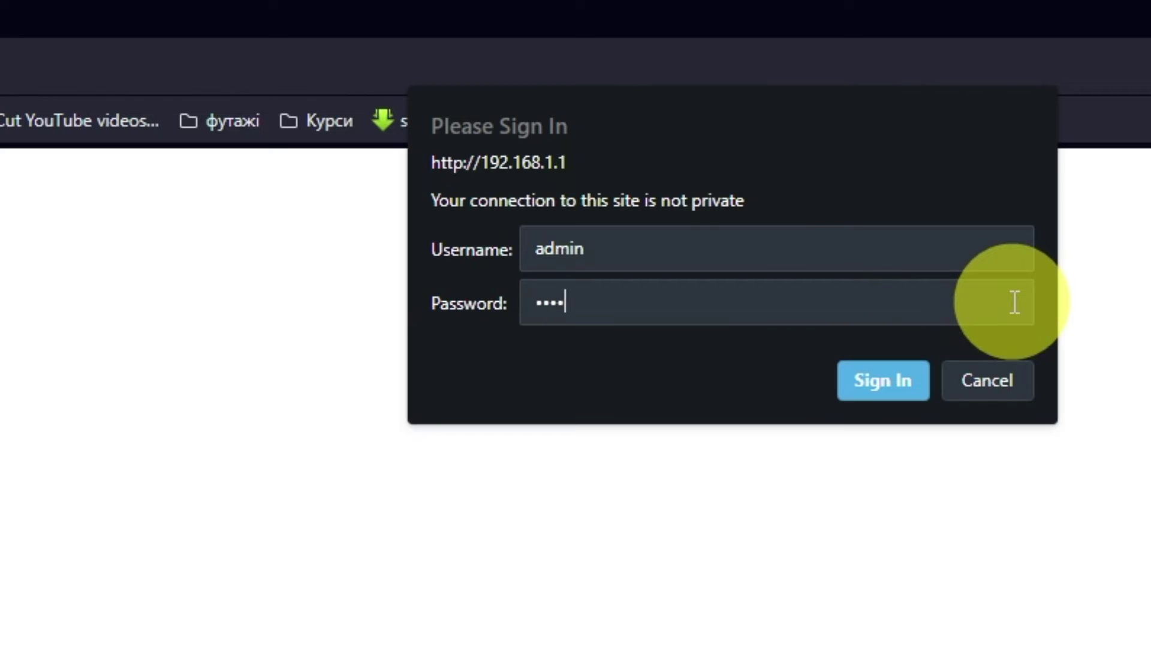
type("***")
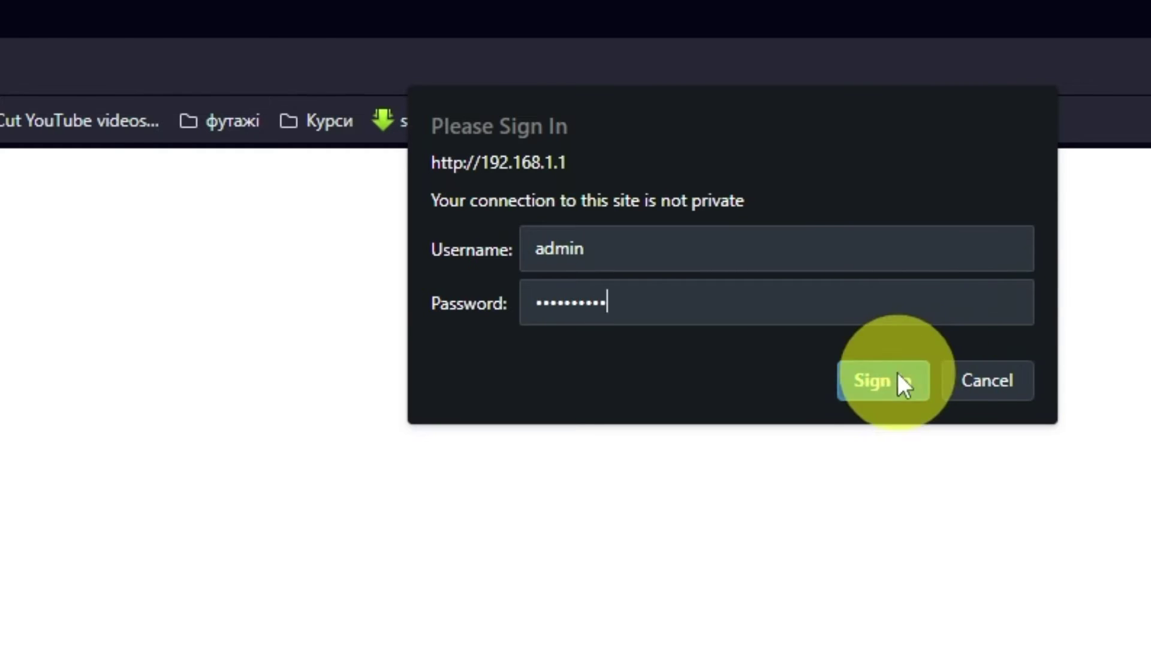
left_click(898, 381)
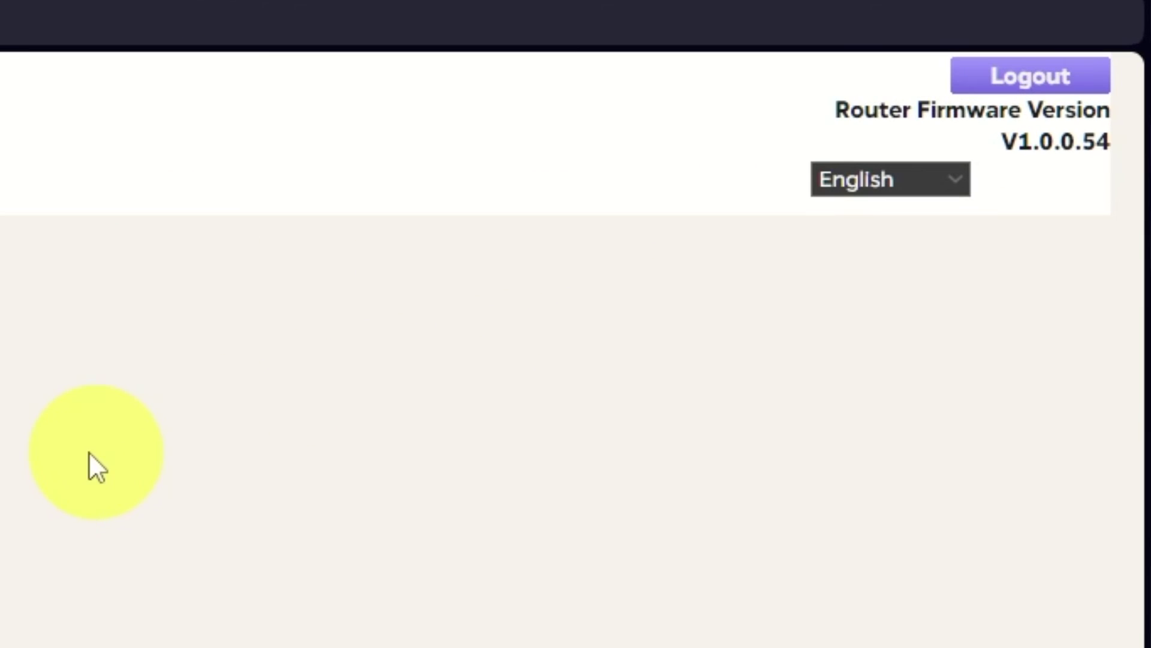
left_click(961, 178)
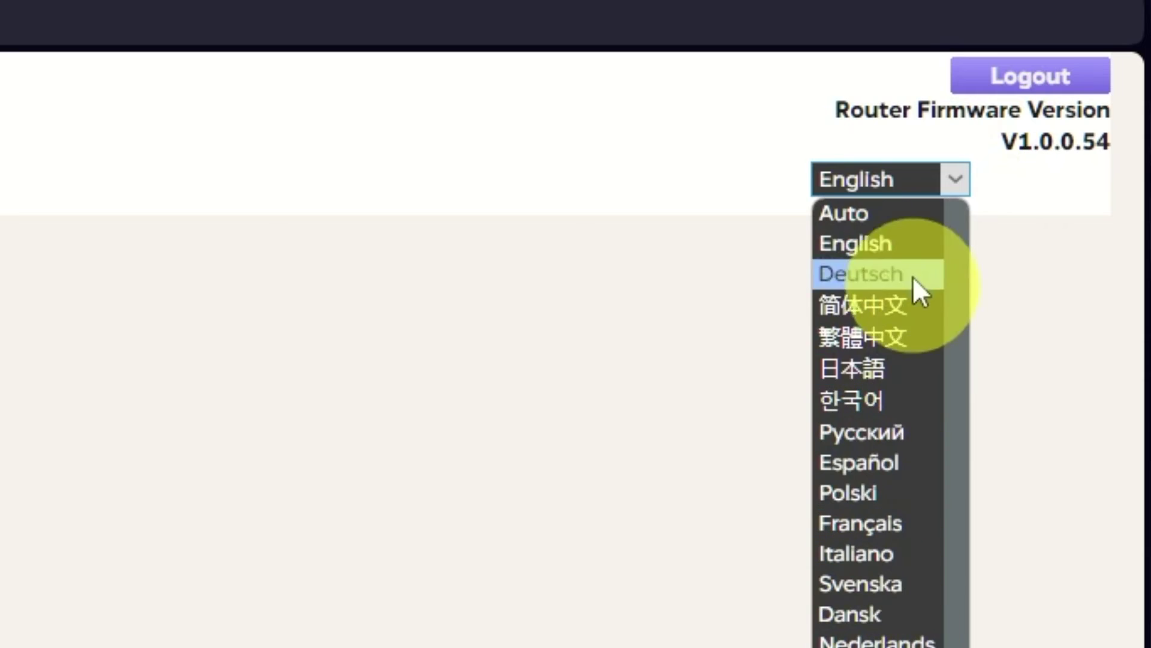
left_click(337, 303)
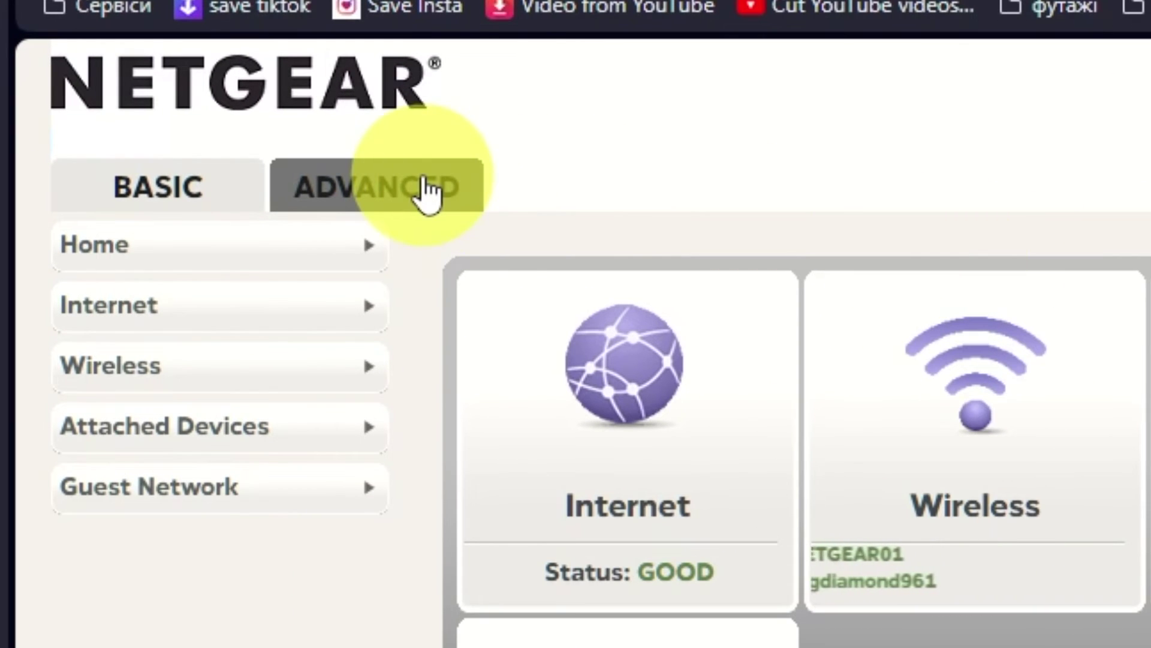
Run the ADVANCED Setup Wizard, choosing 'No. I want to configure the router myself.'
left_click(430, 191)
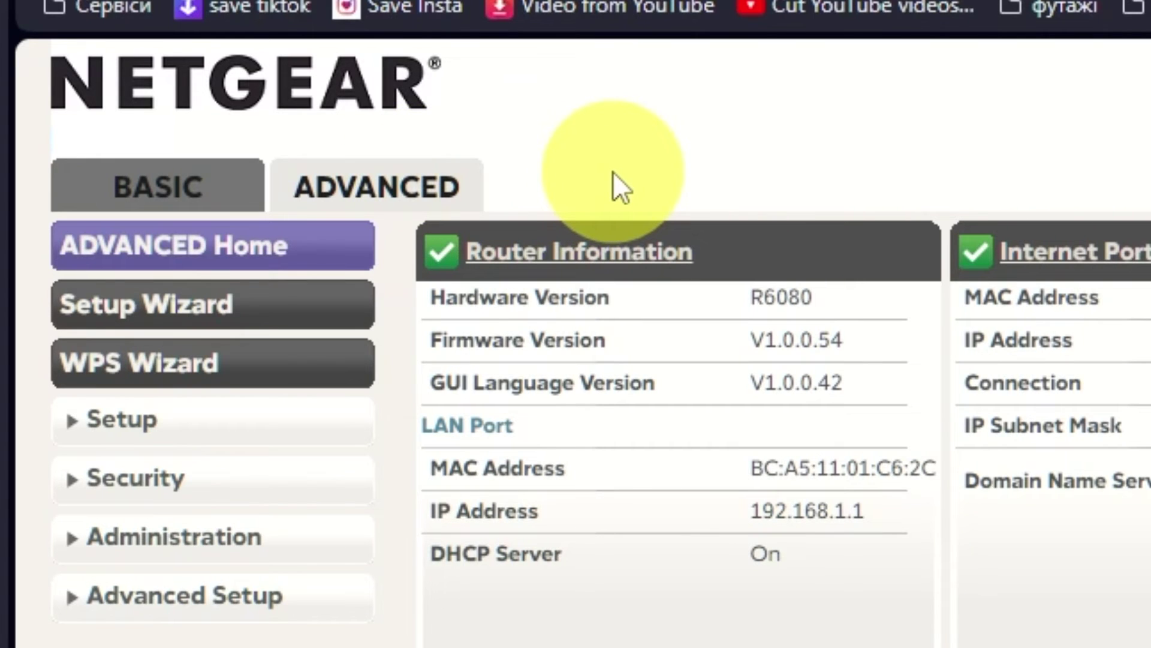
left_click(300, 315)
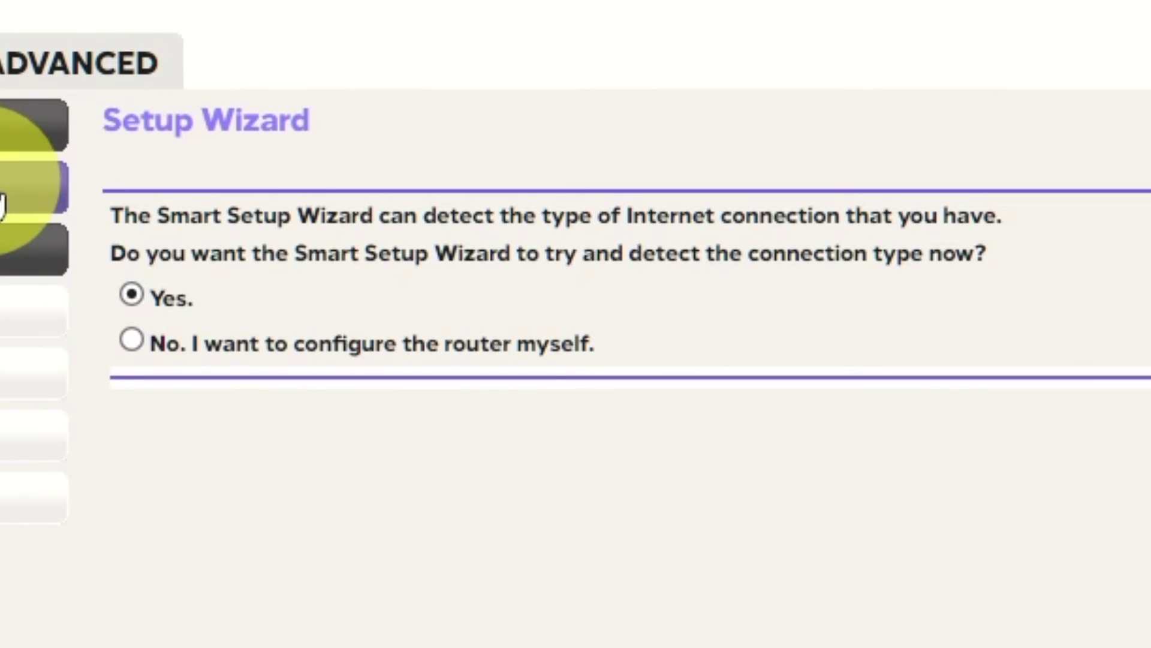
left_click(132, 342)
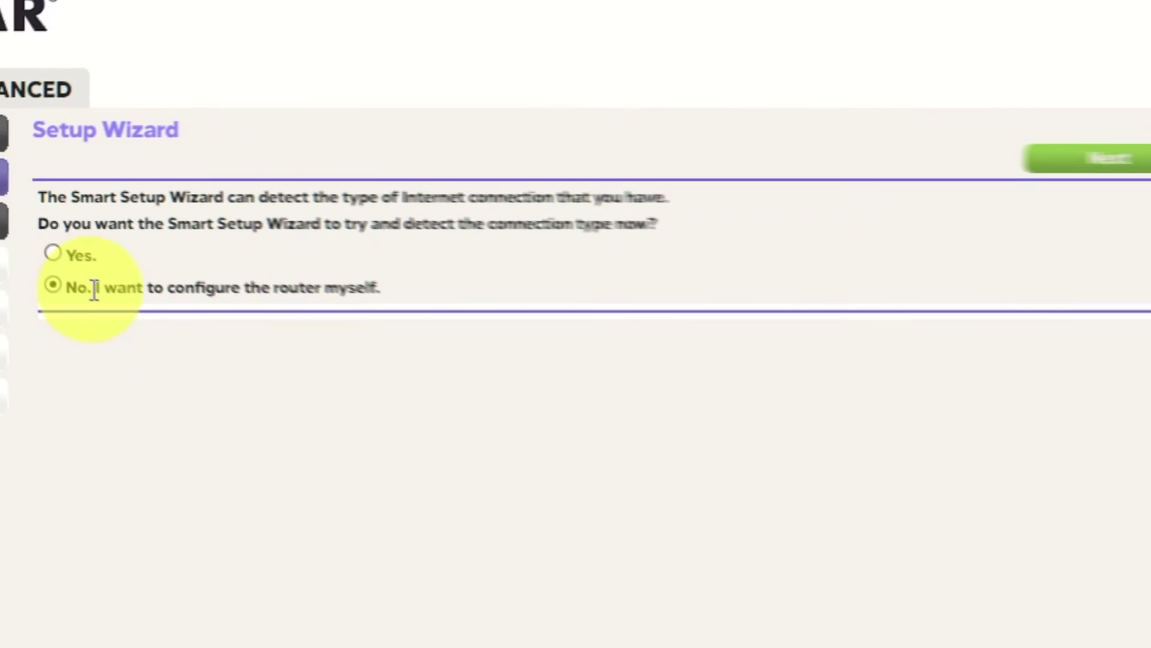
left_click(1127, 160)
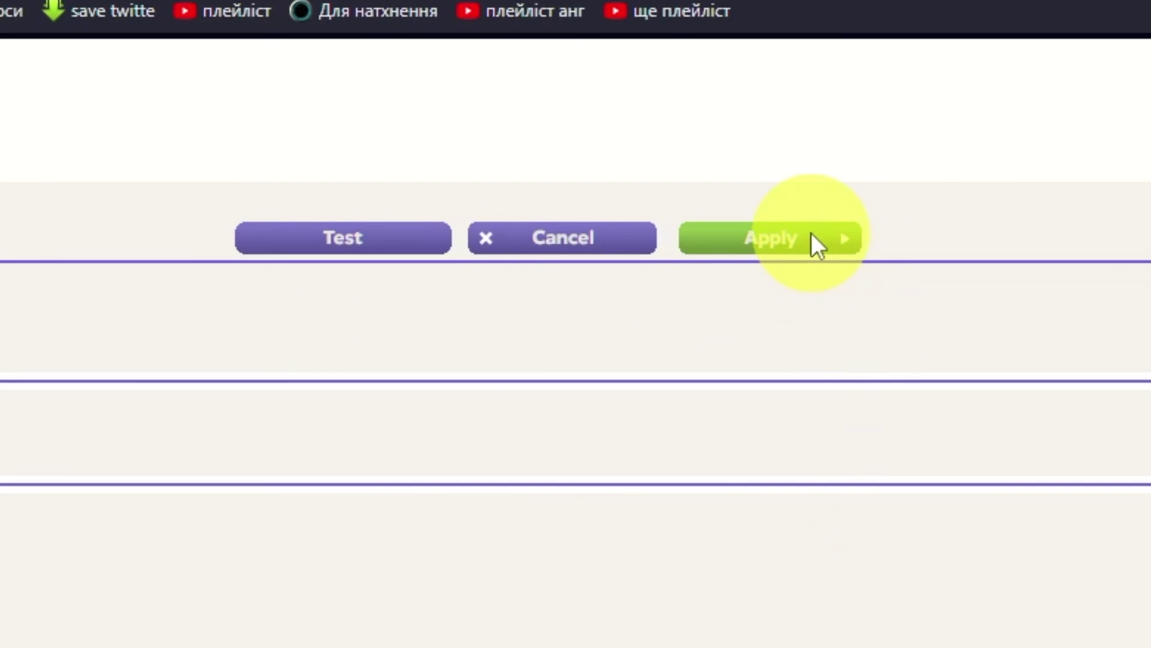
Apply the Internet Setup with no login, dynamic IP from ISP and ISP DNS
left_click(811, 237)
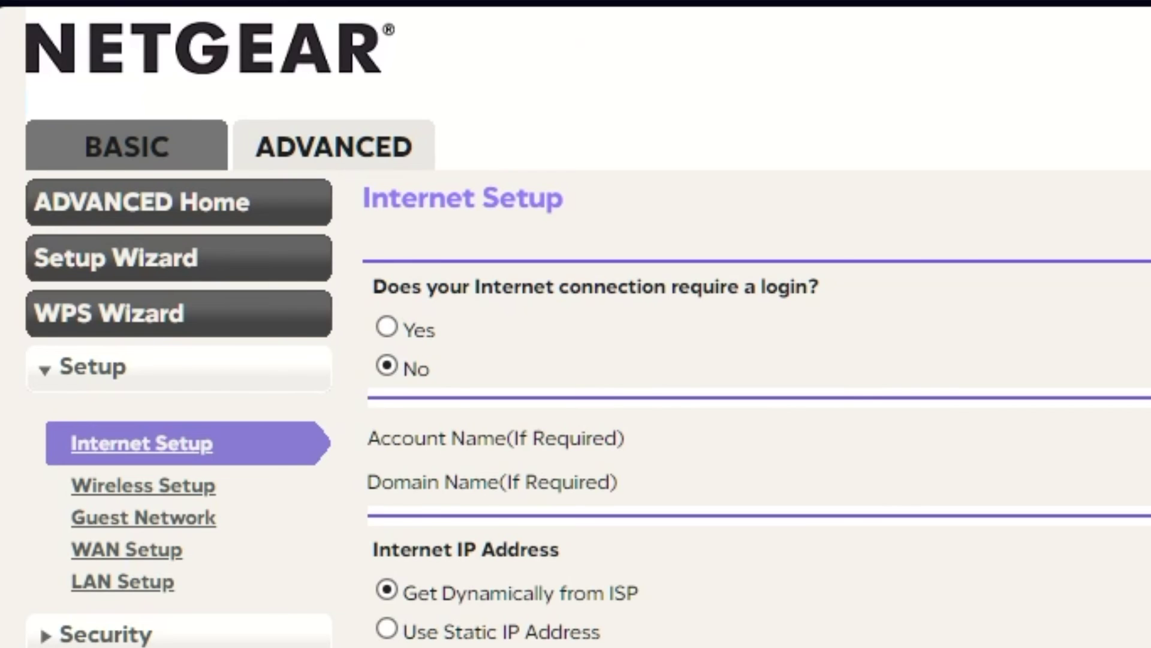
Reboot the router from ADVANCED Home's Router Information panel and confirm it
left_click(376, 144)
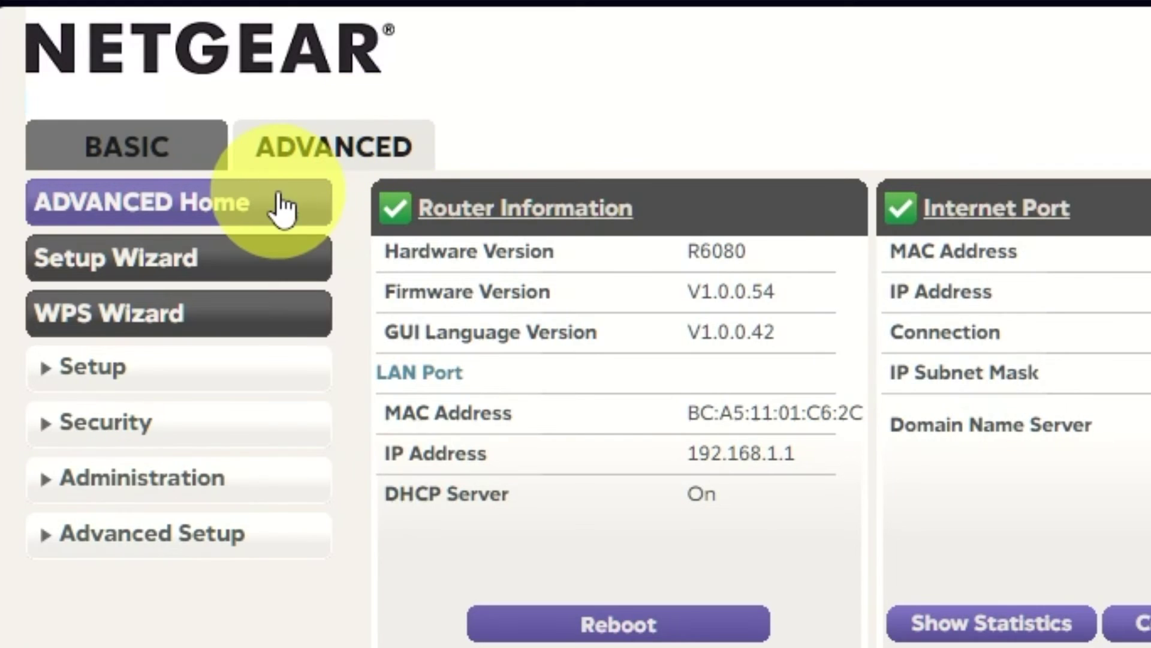
left_click(280, 206)
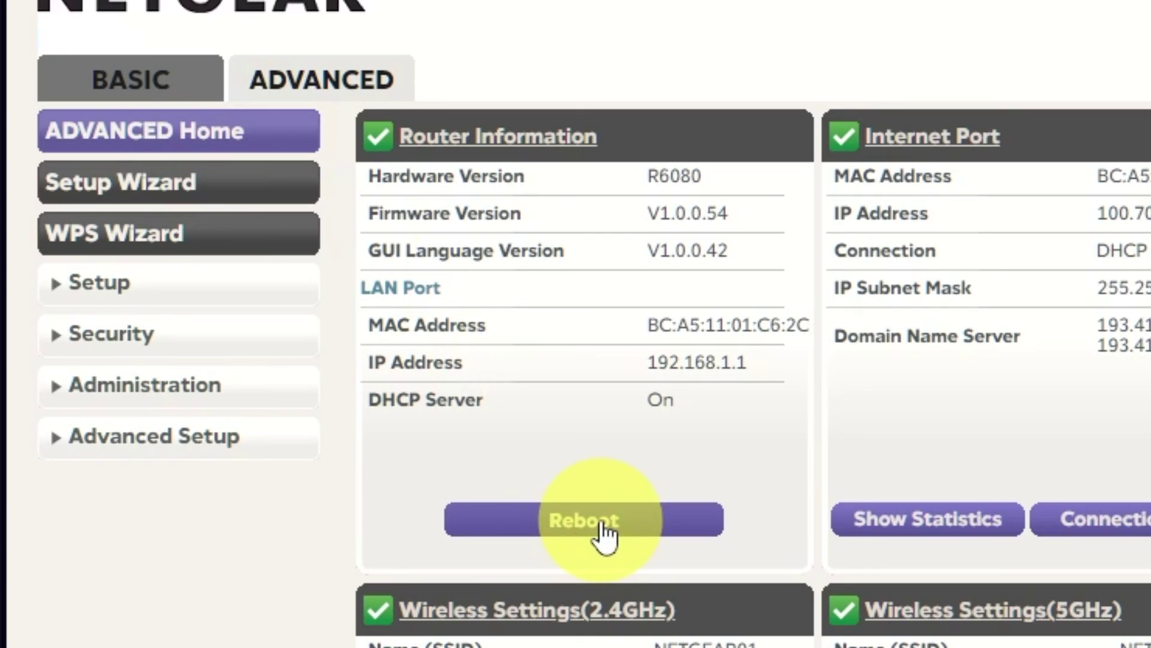
left_click(601, 523)
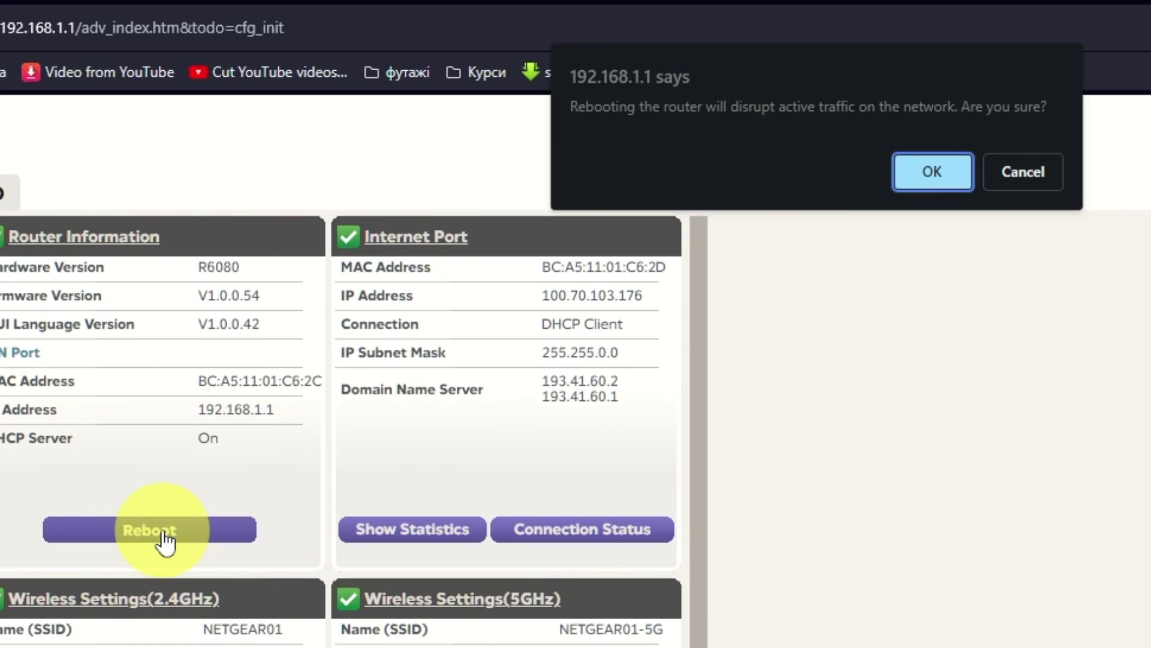
left_click(922, 180)
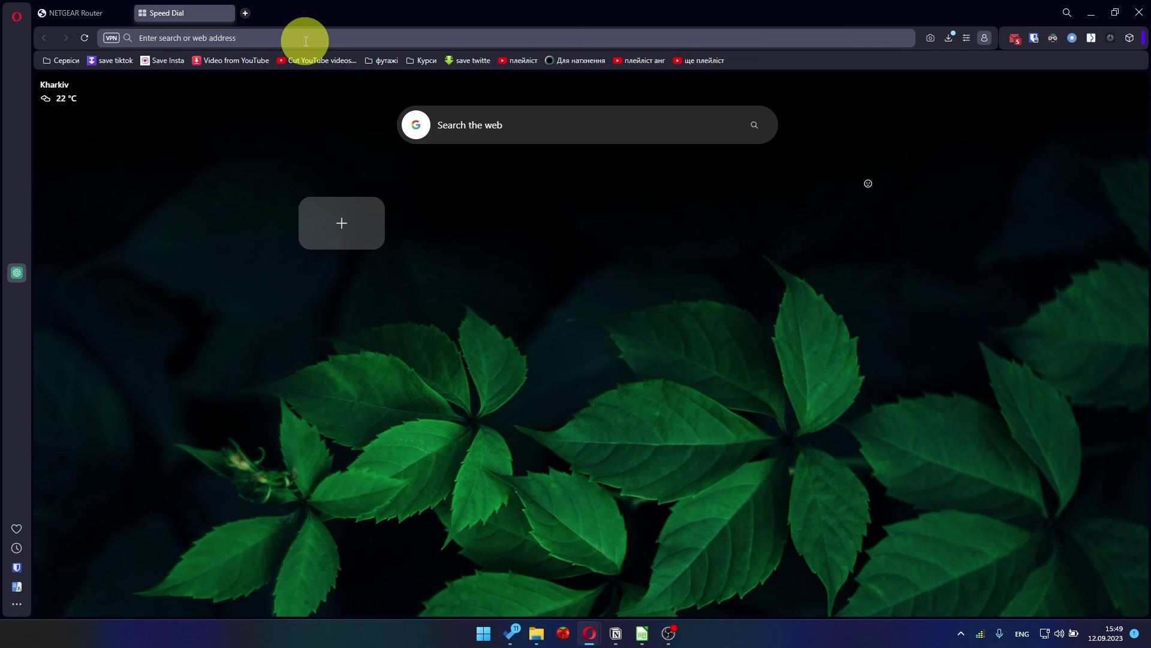
Open youtube.com in the new tab from the 'you' address-bar suggestion
left_click(306, 40)
type("you")
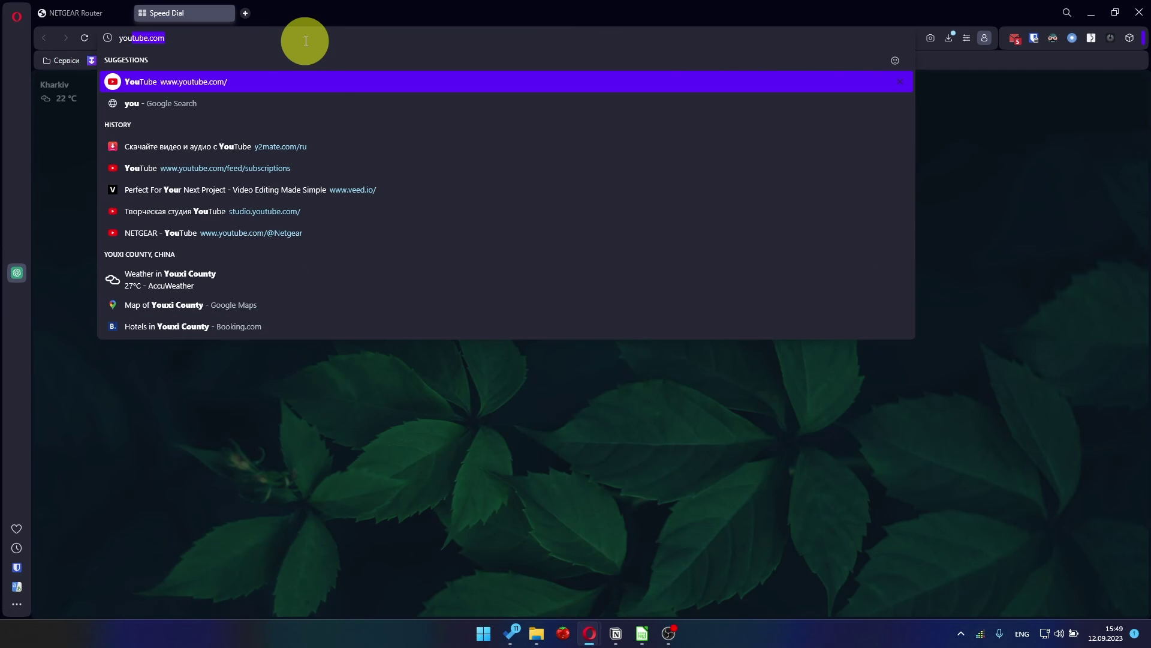
left_click(211, 83)
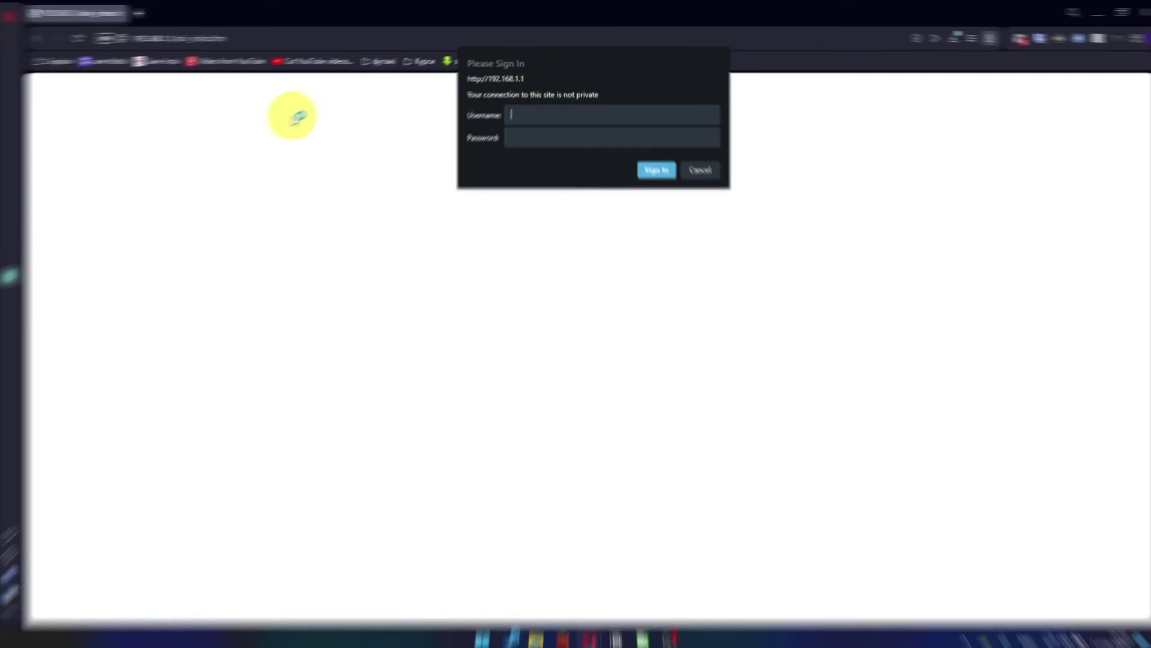
Sign in with the router password, then apply Use Computer MAC Address in Advanced Internet Setup
type("admin")
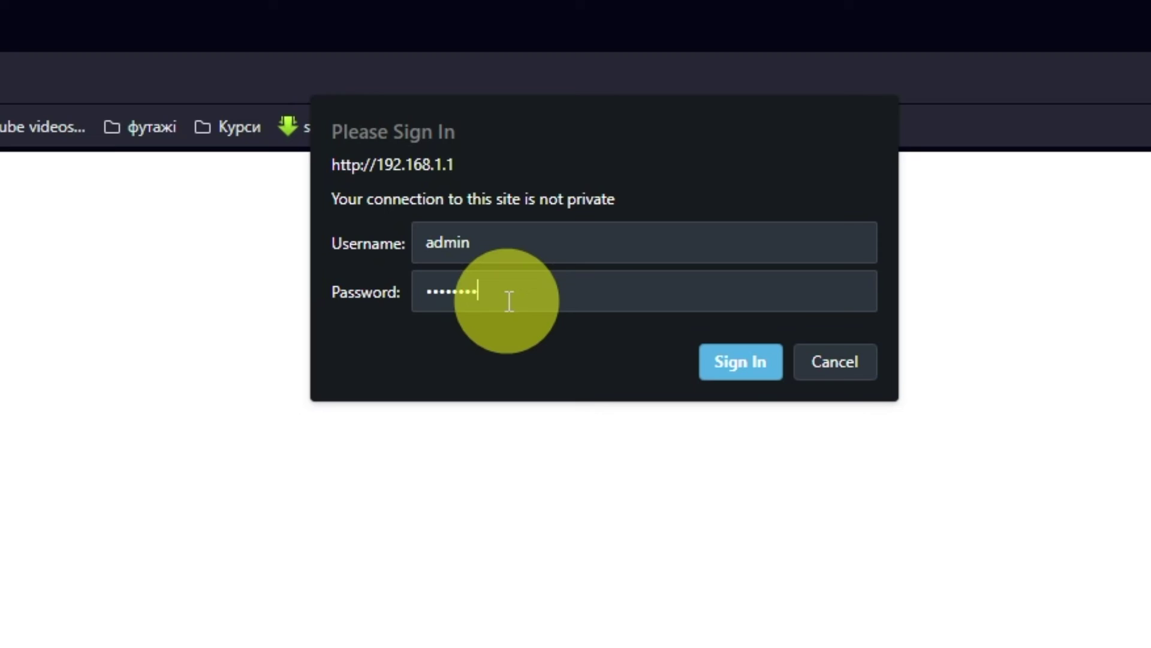
left_click(740, 362)
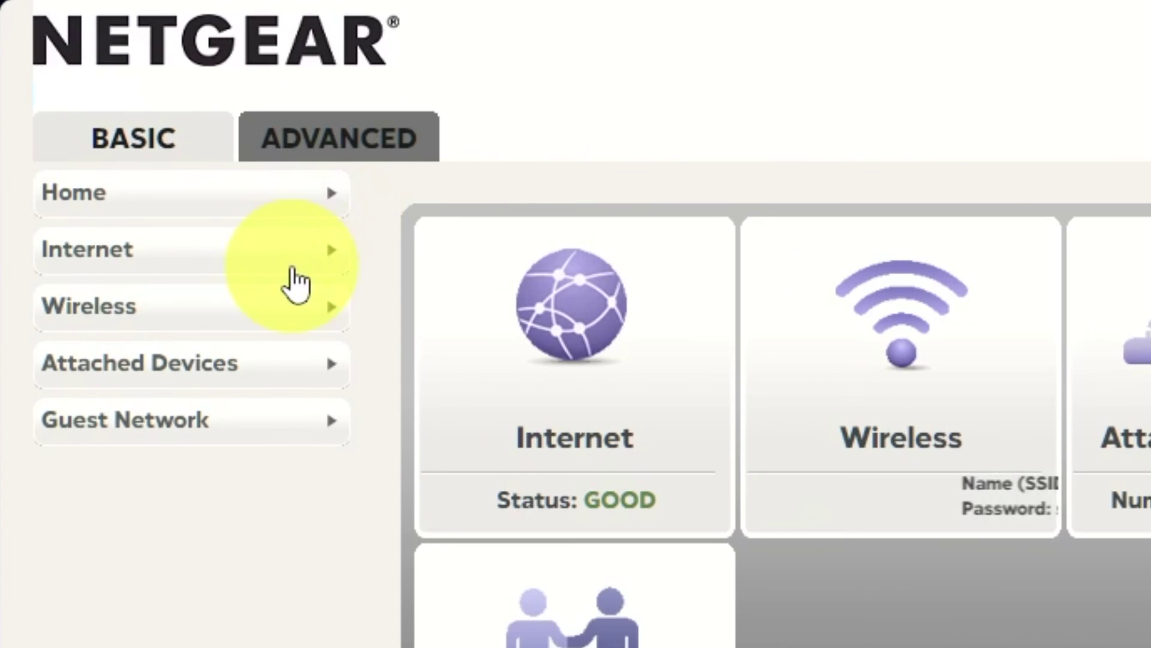
left_click(366, 150)
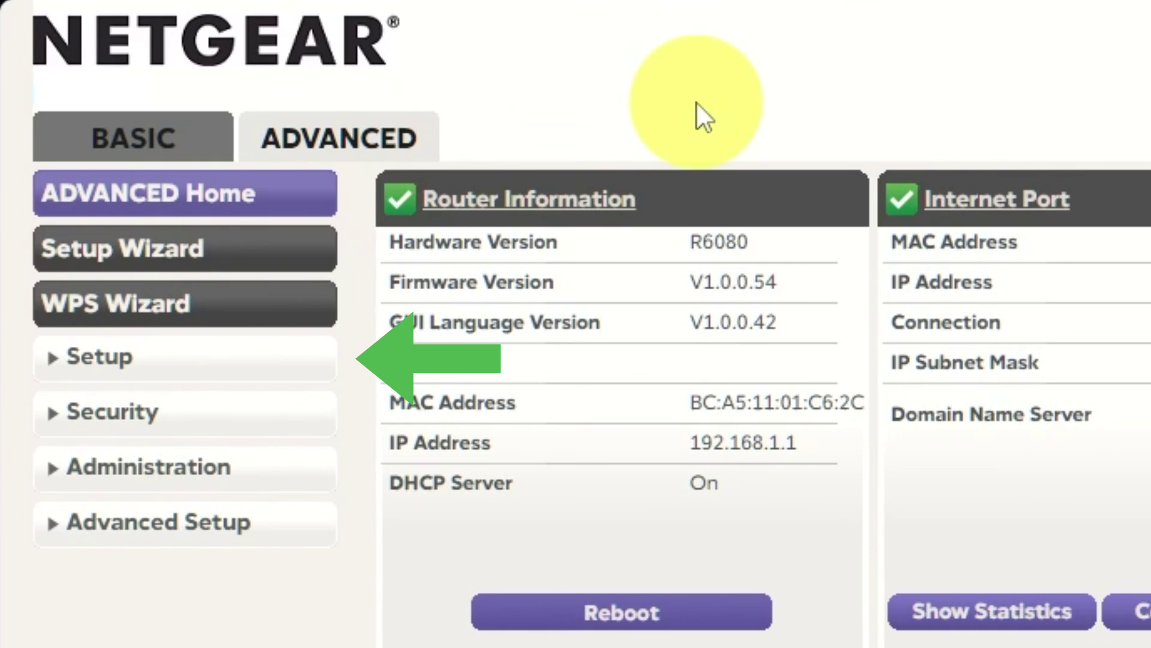
left_click(217, 363)
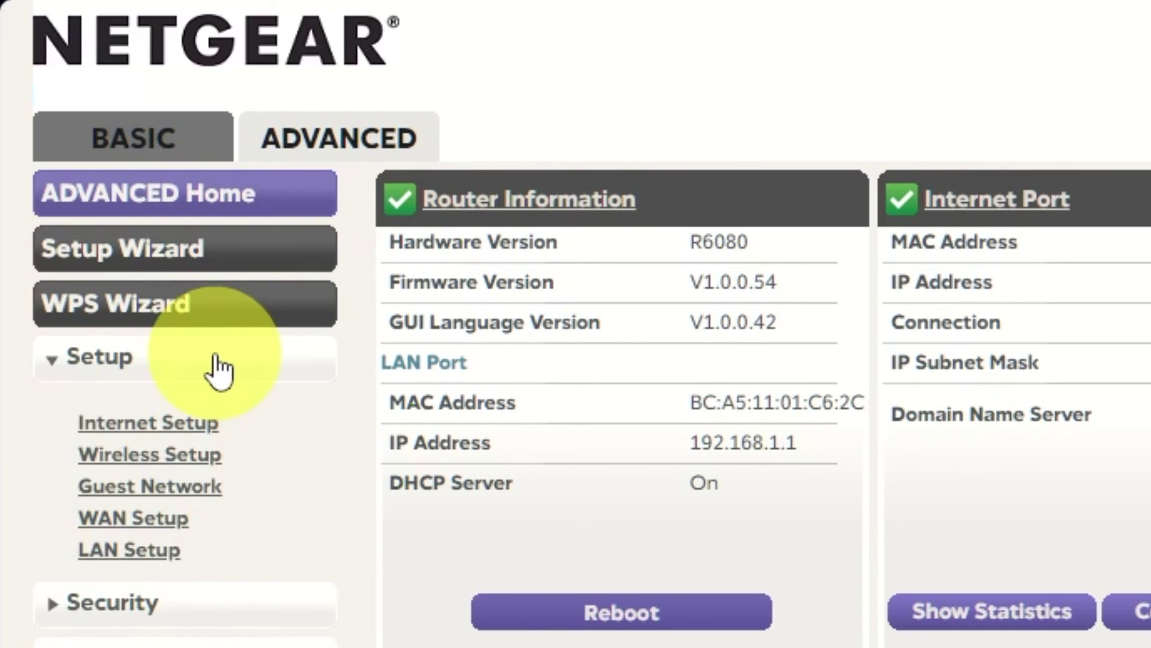
left_click(197, 423)
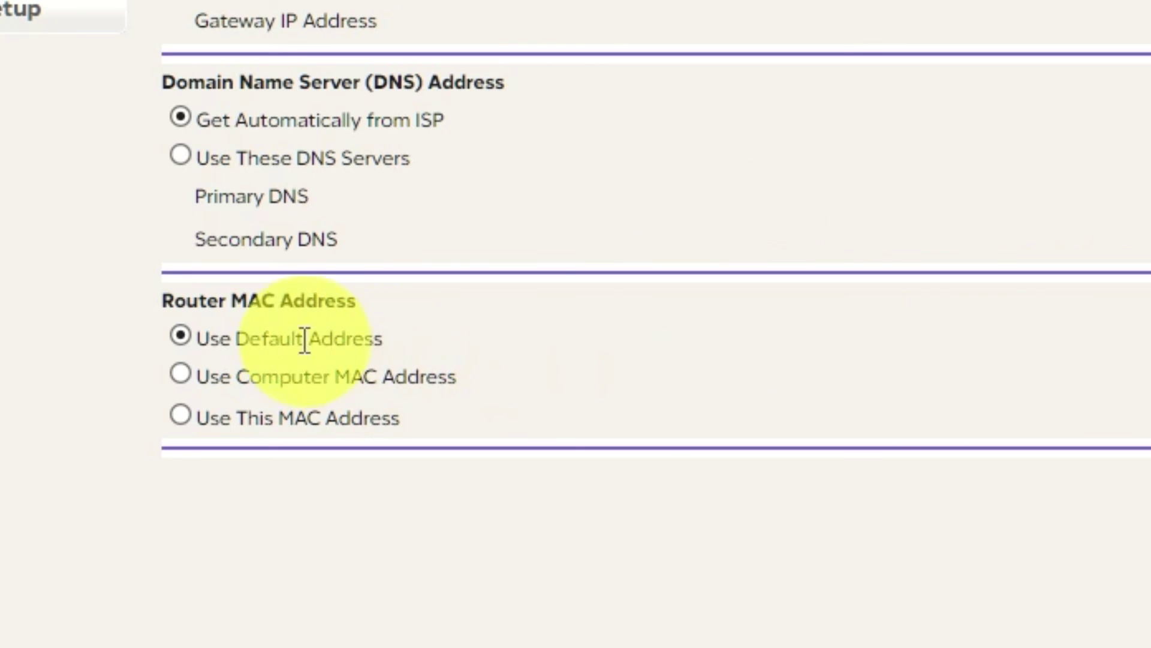
left_click(180, 374)
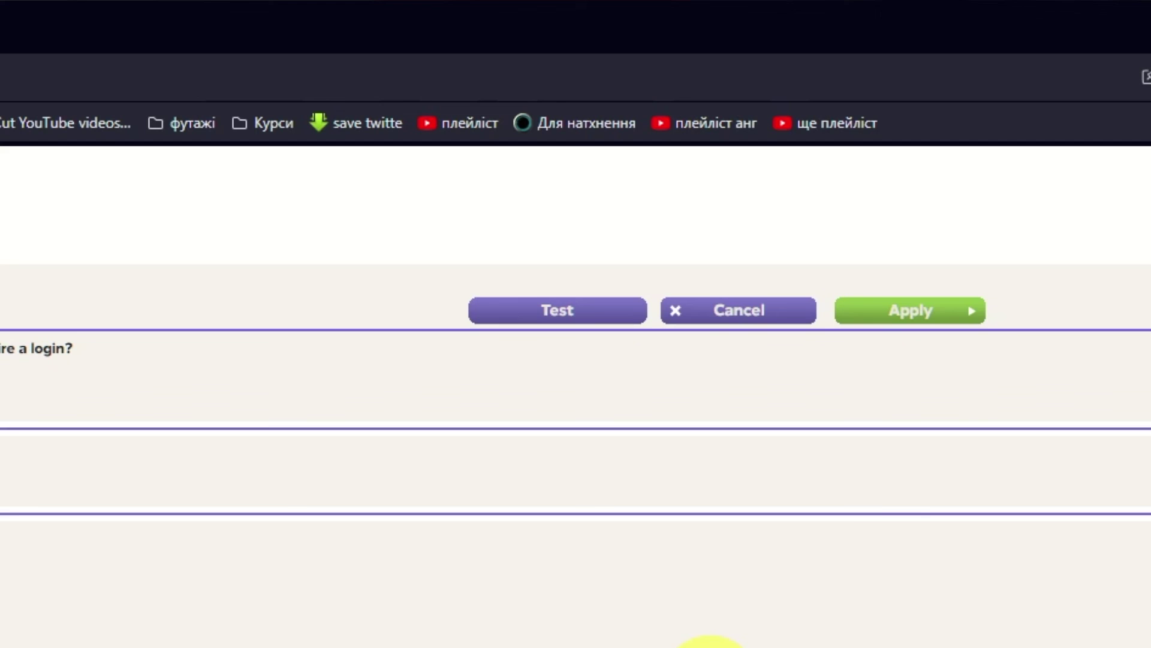
left_click(977, 322)
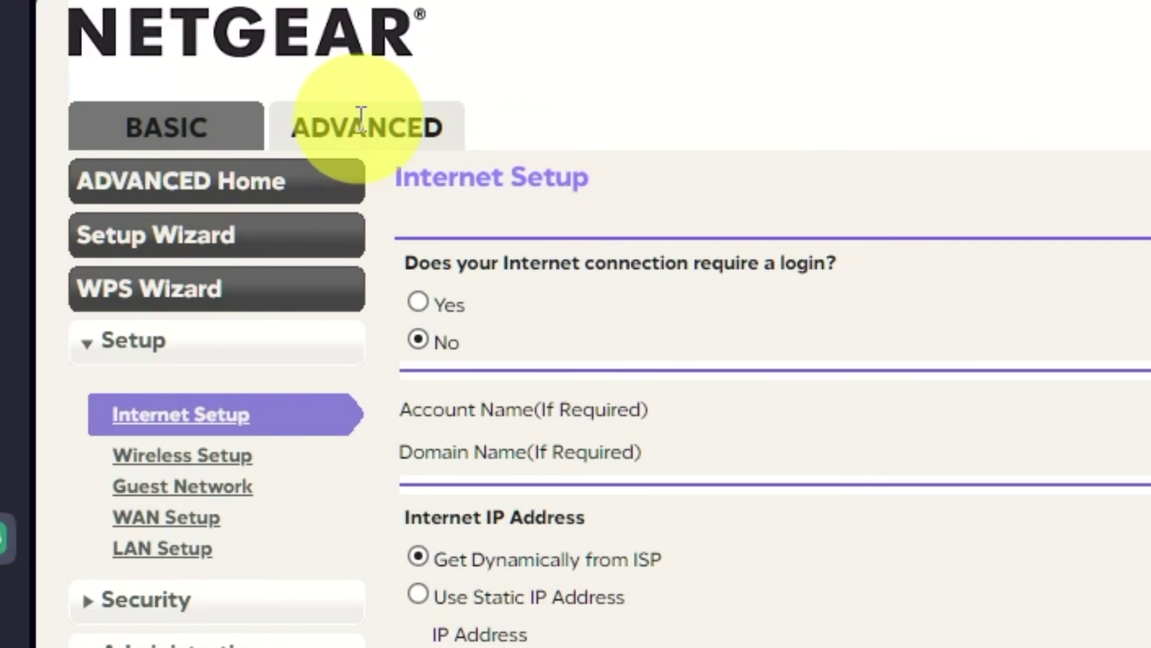
Reboot the router from the Advanced Home dashboard and confirm the restart
left_click(296, 183)
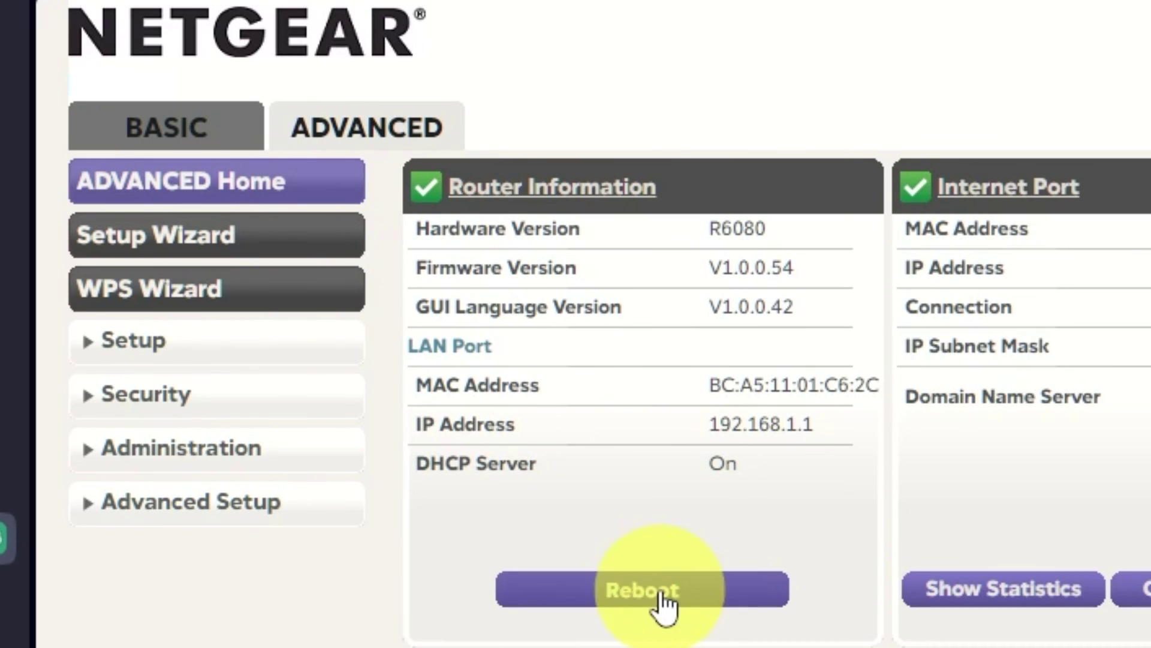
left_click(659, 591)
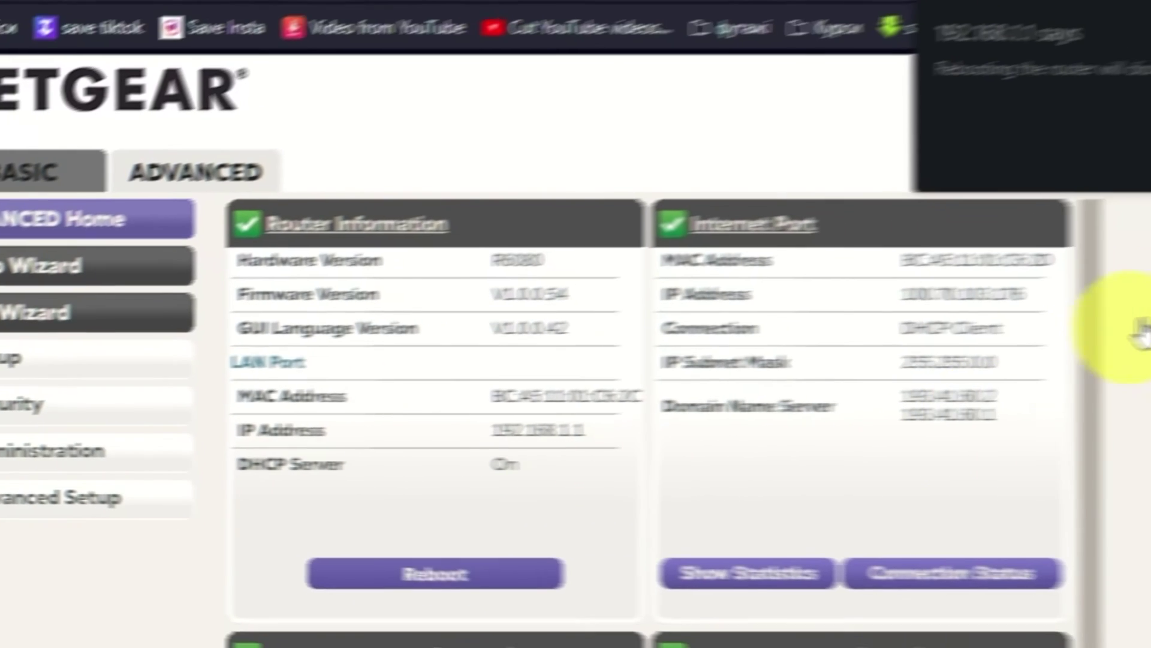
left_click(989, 198)
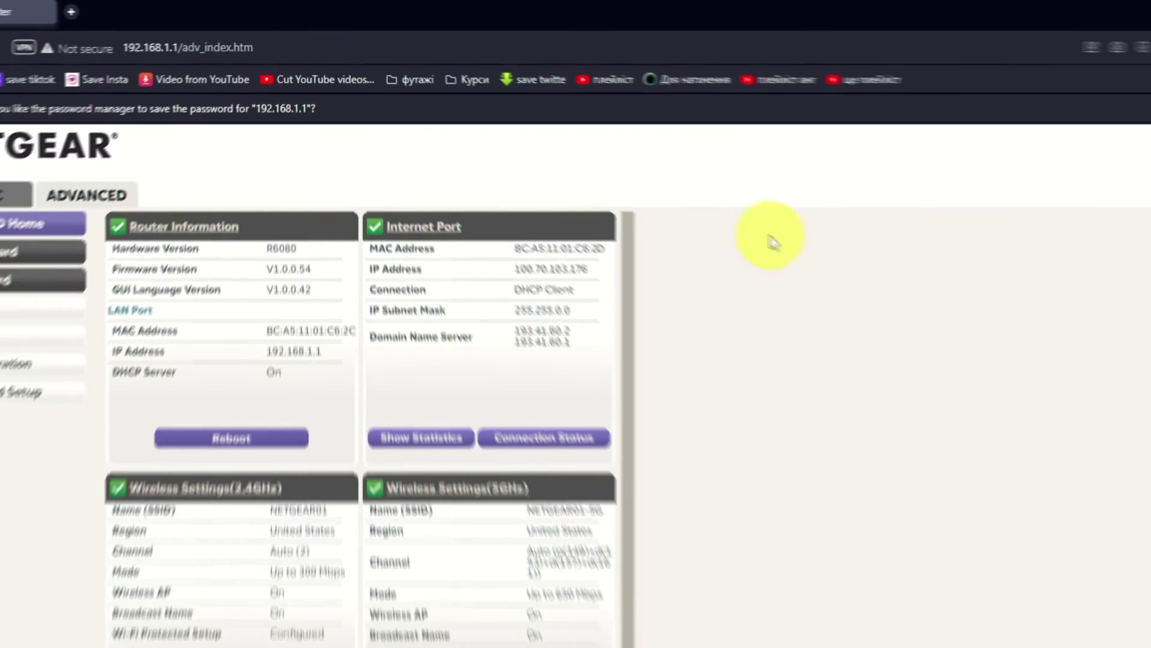
Load YouTube in a new browser tab to confirm internet access works
key("ctrl+t")
type("you")
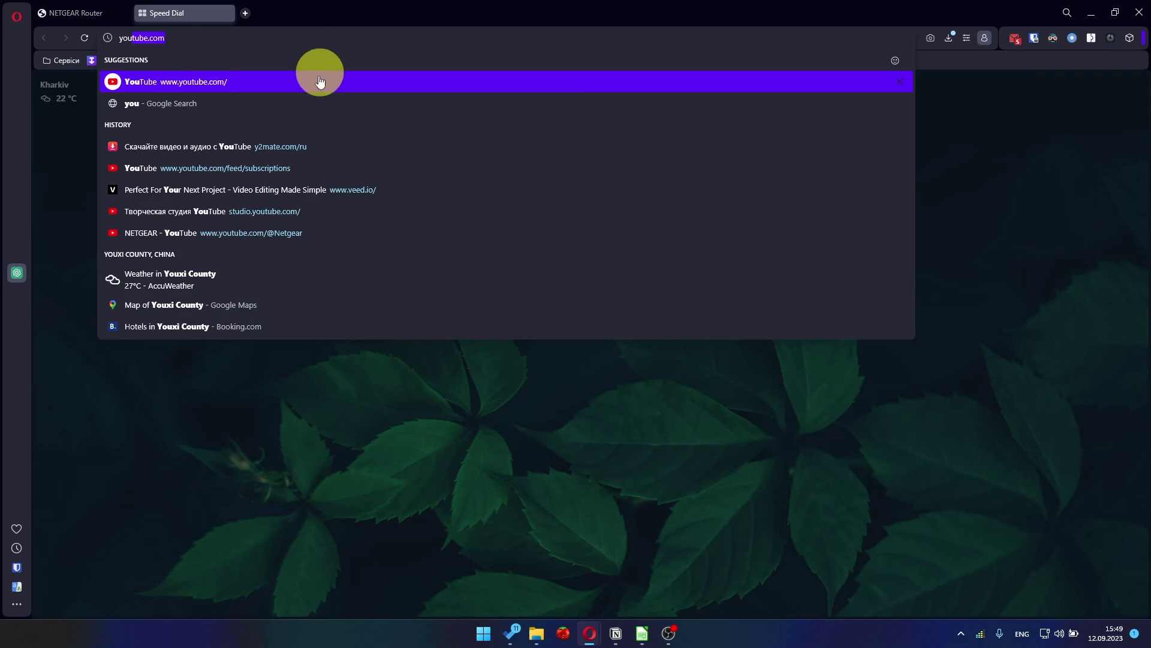
left_click(320, 82)
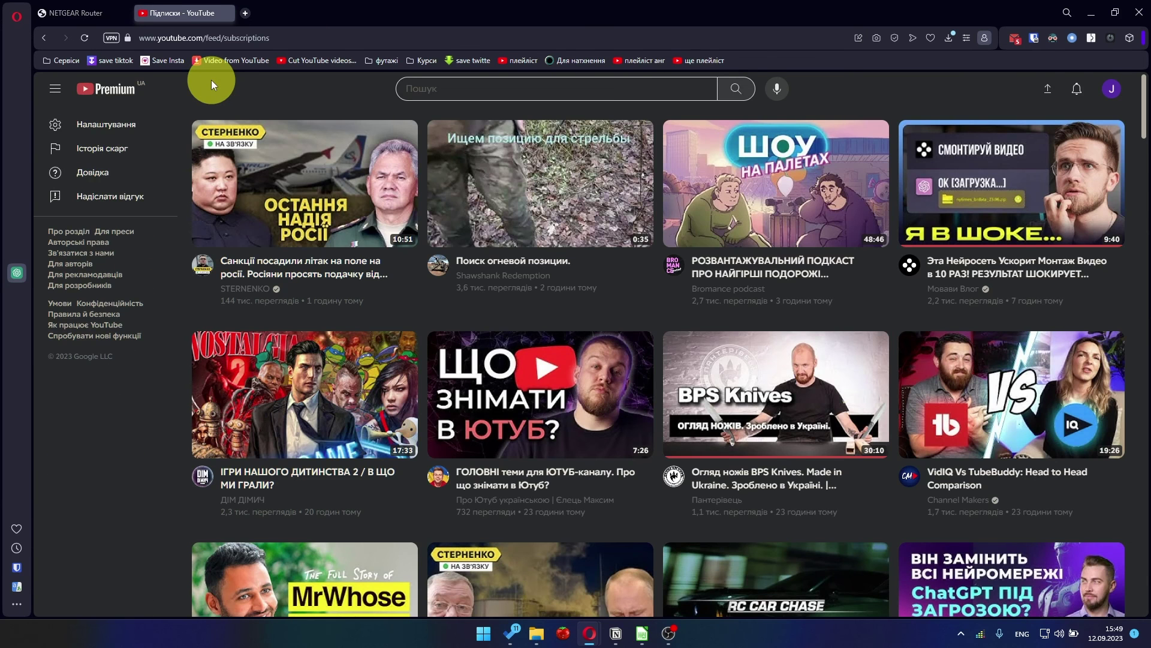